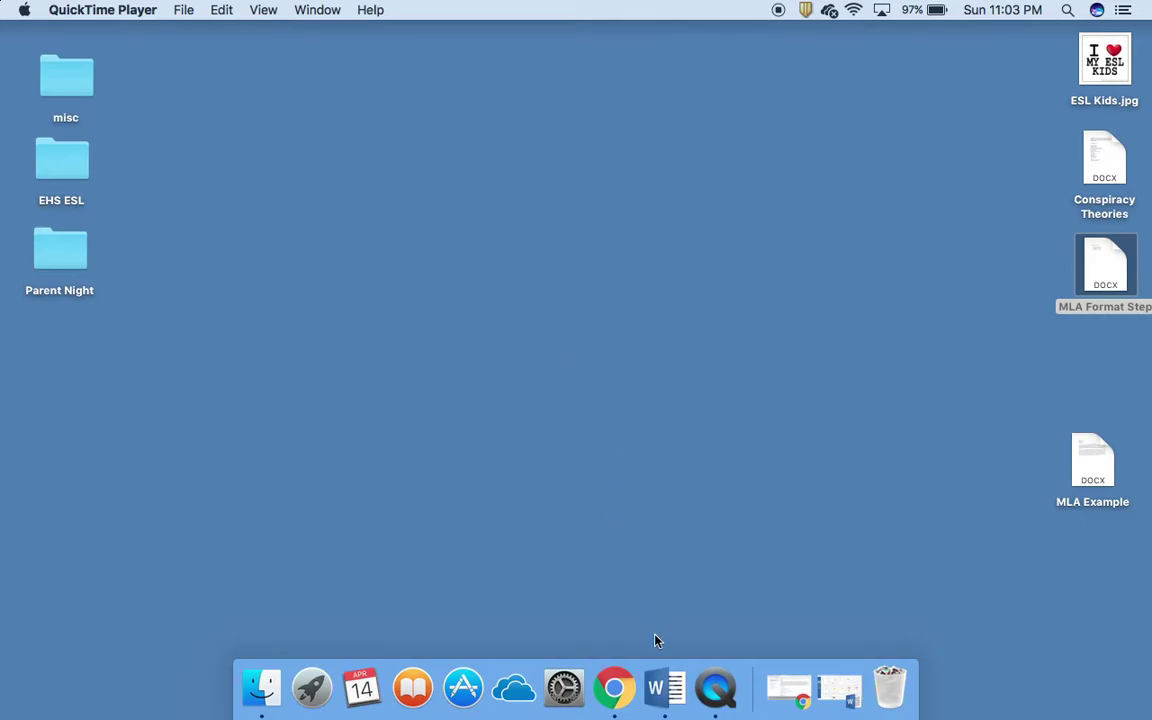
Step: Launch Word and create a new Blank Document (Document5)
left_click(660, 688)
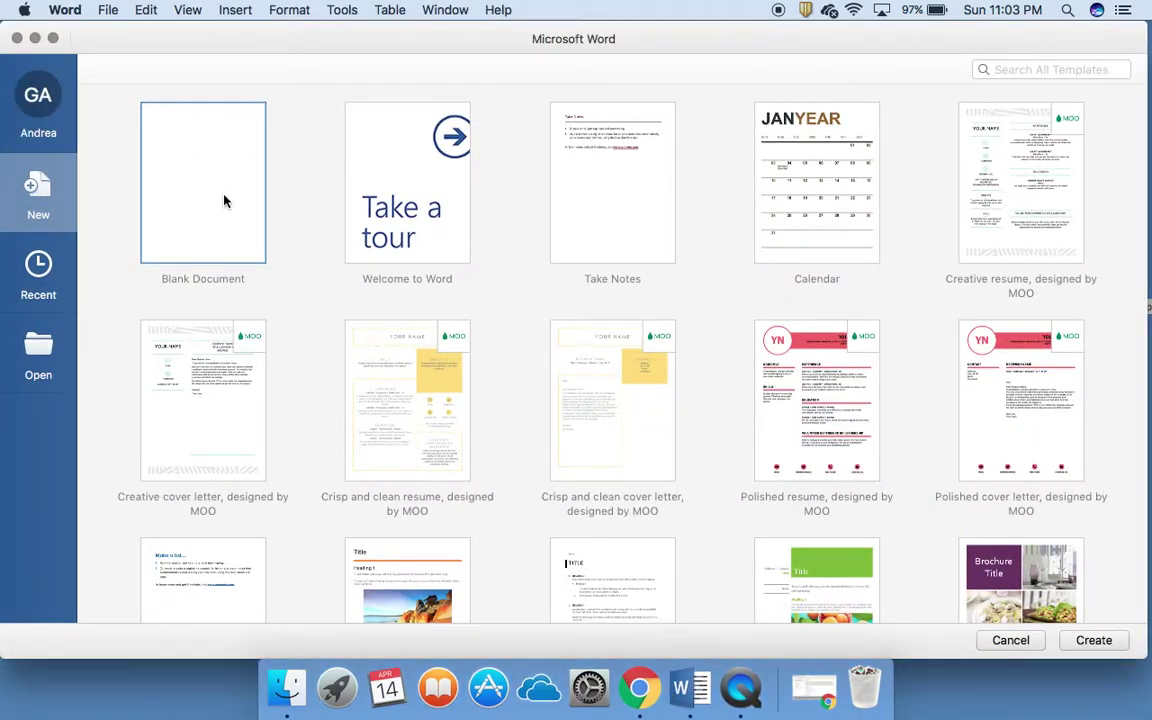
double_click(224, 200)
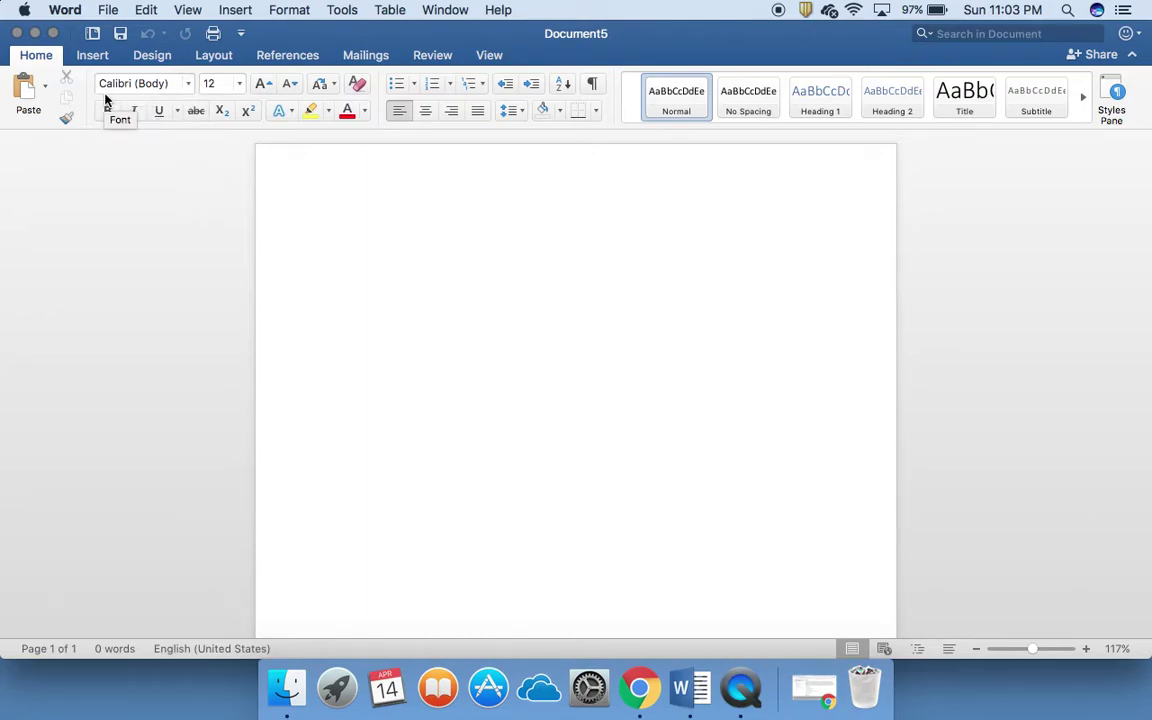
Step: Set the font to Times New Roman 12 pt with 2.0 double line spacing
left_click(188, 86)
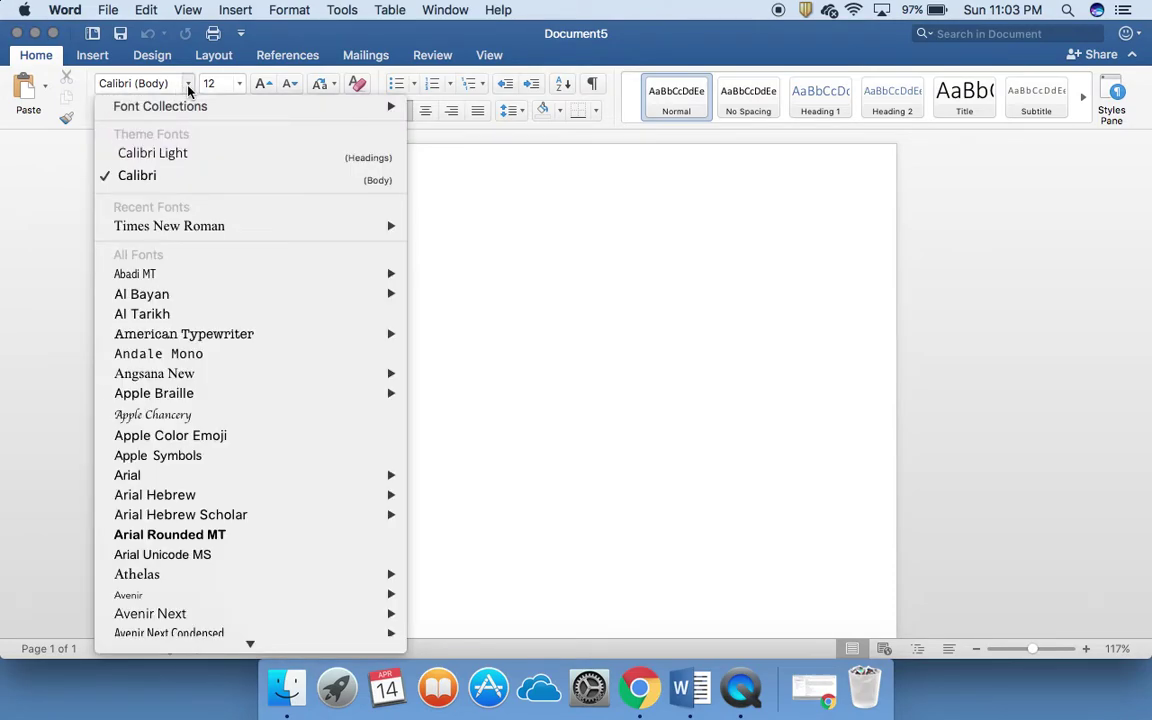
mouse_move(188, 230)
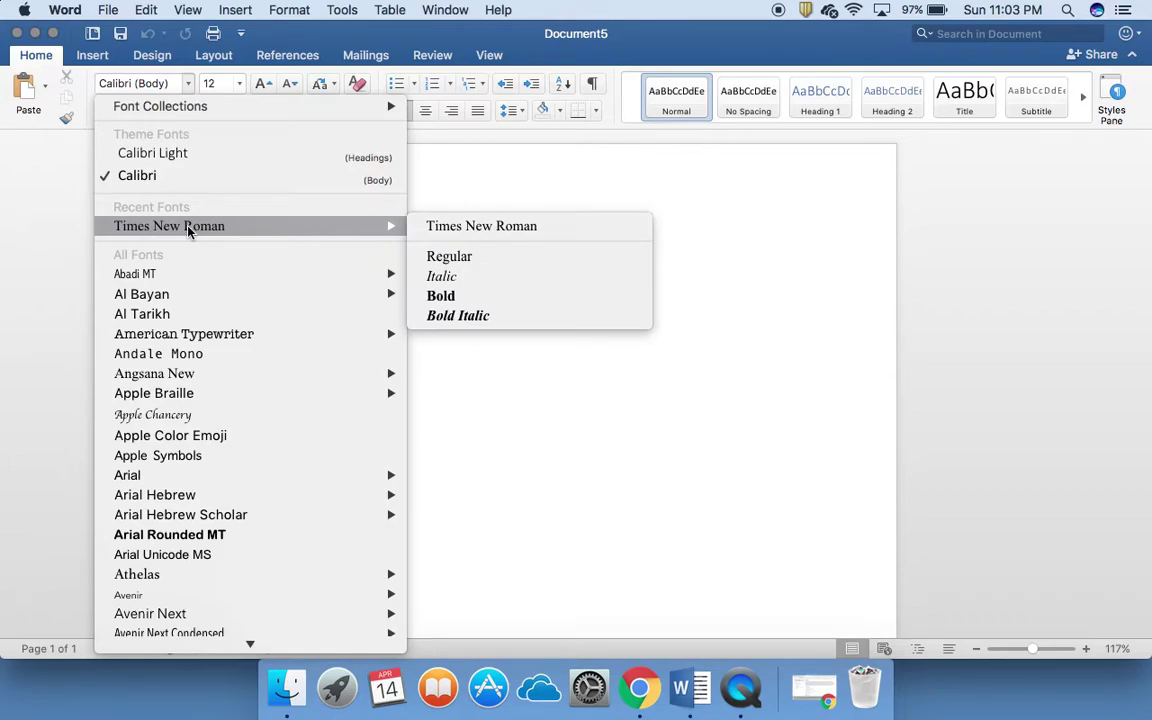
scroll(189, 334, "down", 15)
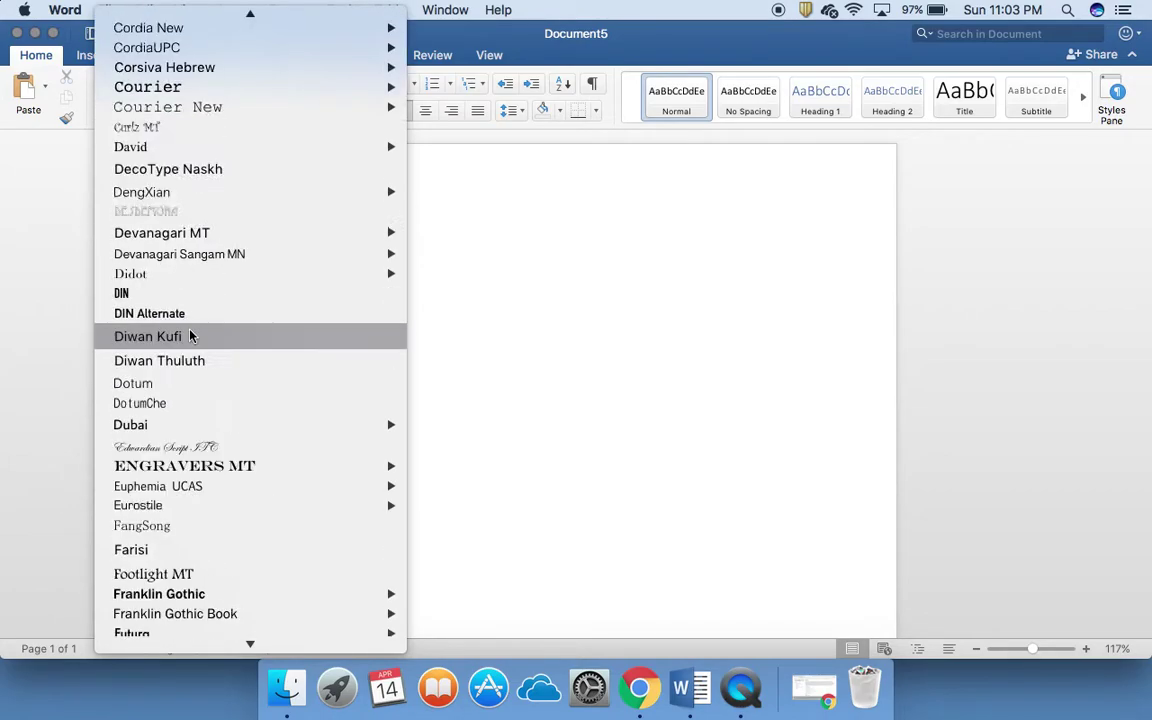
scroll(190, 334, "down", 20)
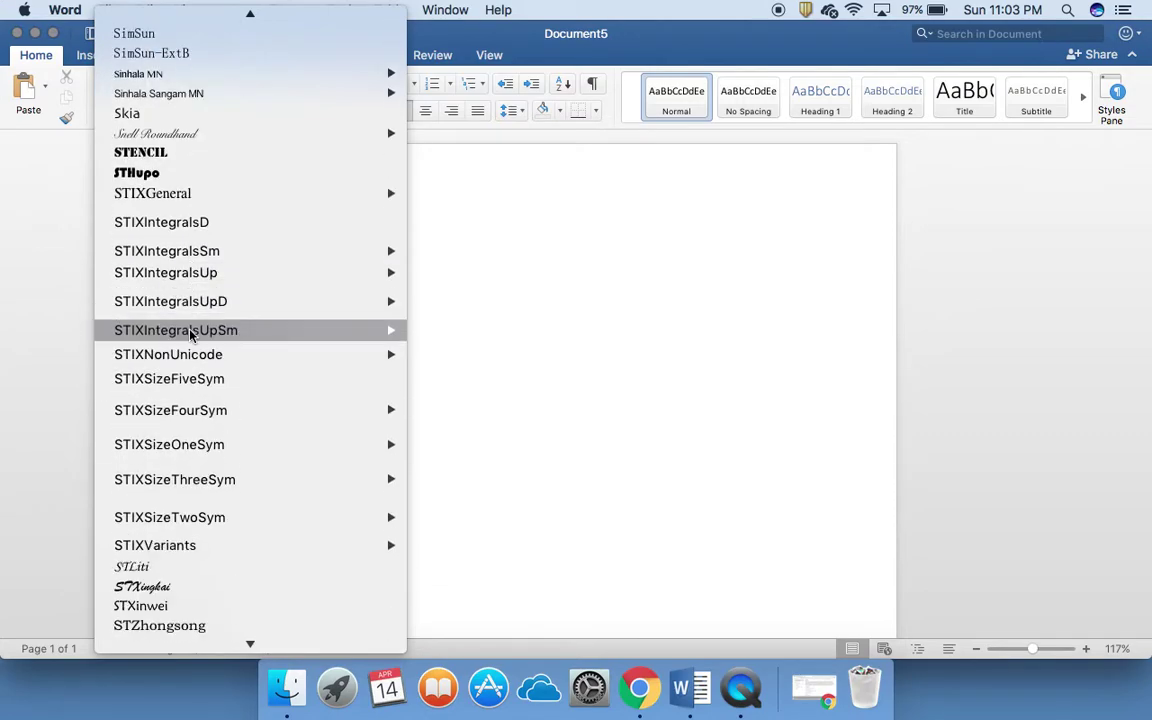
scroll(190, 335, "down", 3)
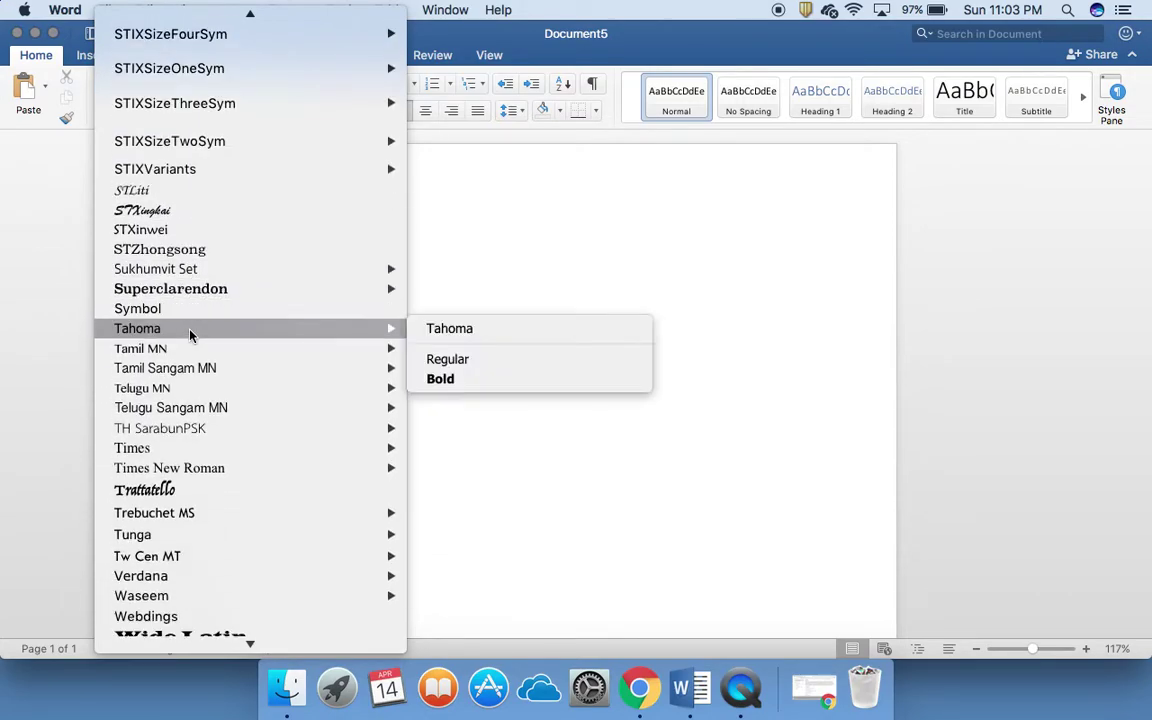
left_click(184, 469)
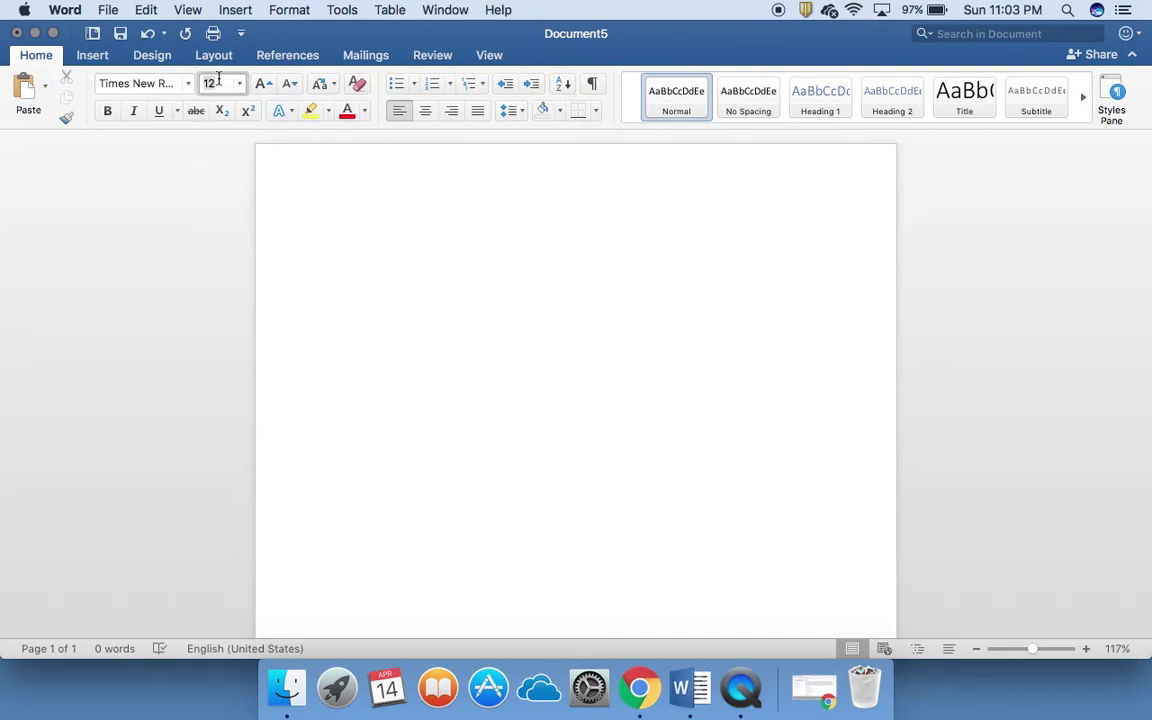
left_click(219, 80)
left_click(511, 113)
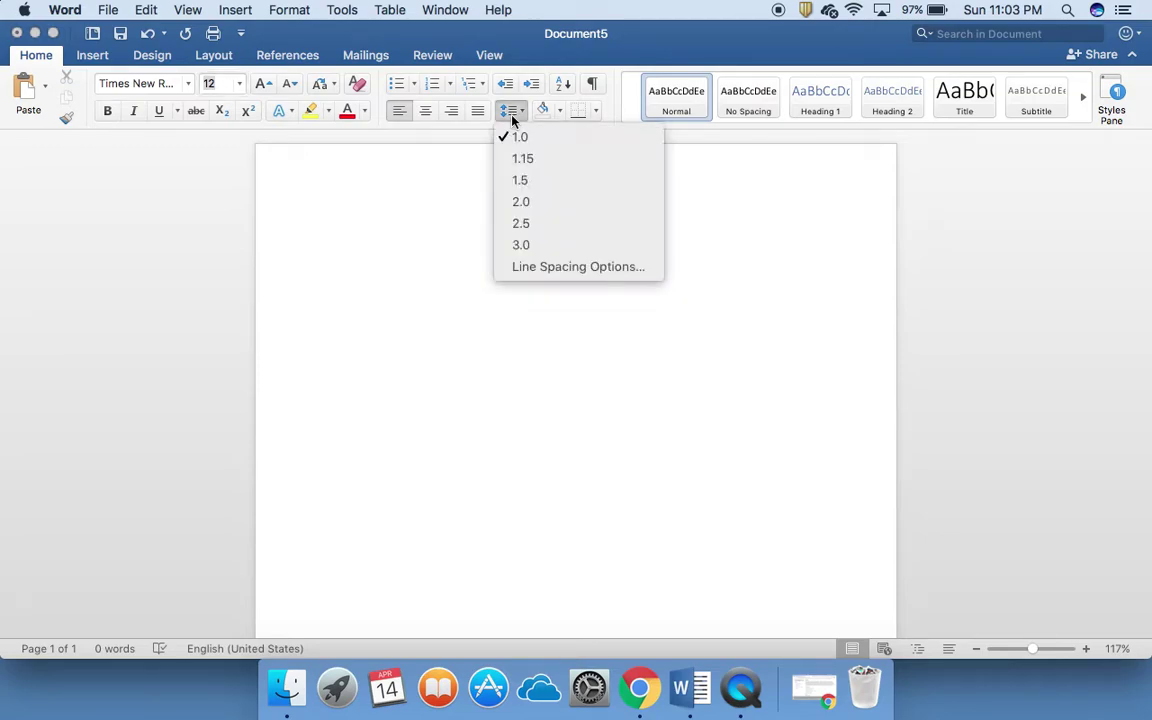
left_click(519, 204)
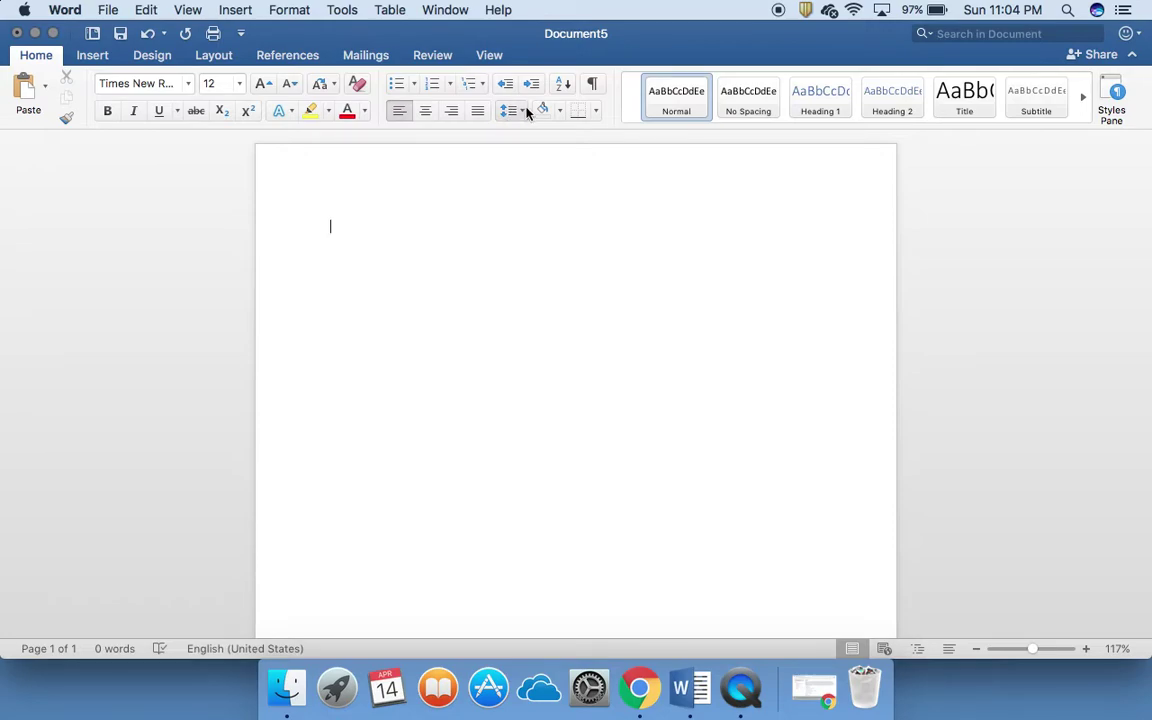
Step: In Format > Paragraph, set Before and After spacing to 0 pt with Double line spacing
left_click(301, 12)
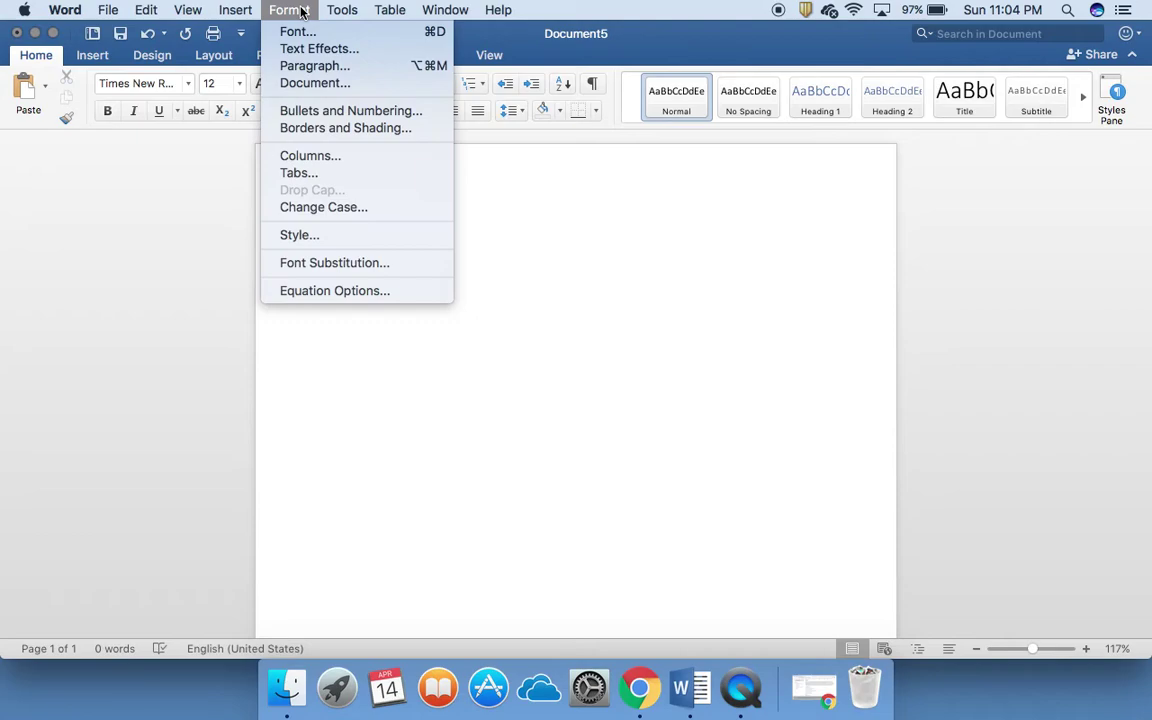
left_click(301, 66)
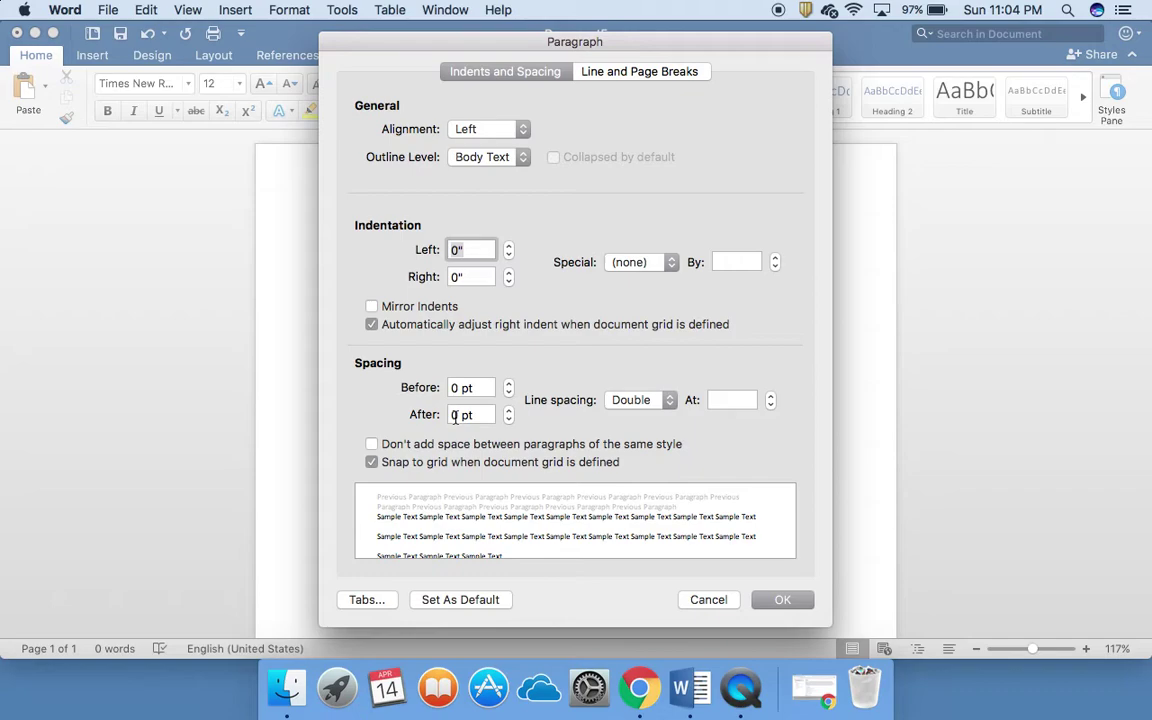
left_click(506, 385)
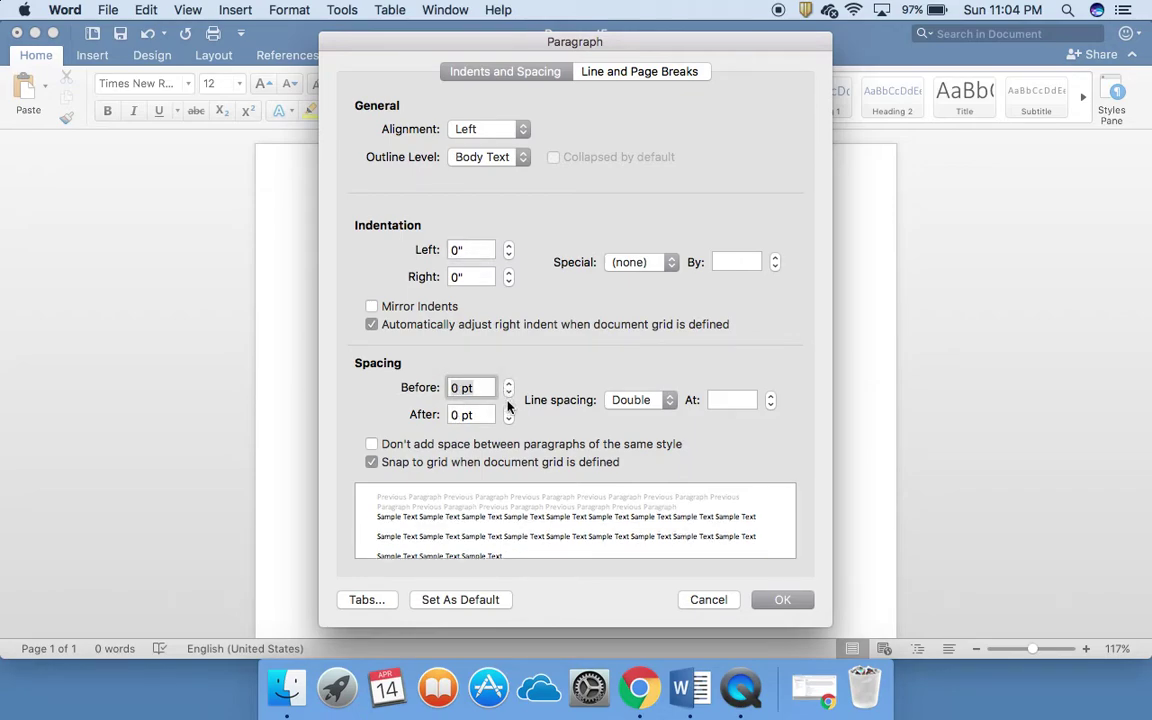
left_click(508, 419)
left_click(508, 410)
triple_click(470, 414)
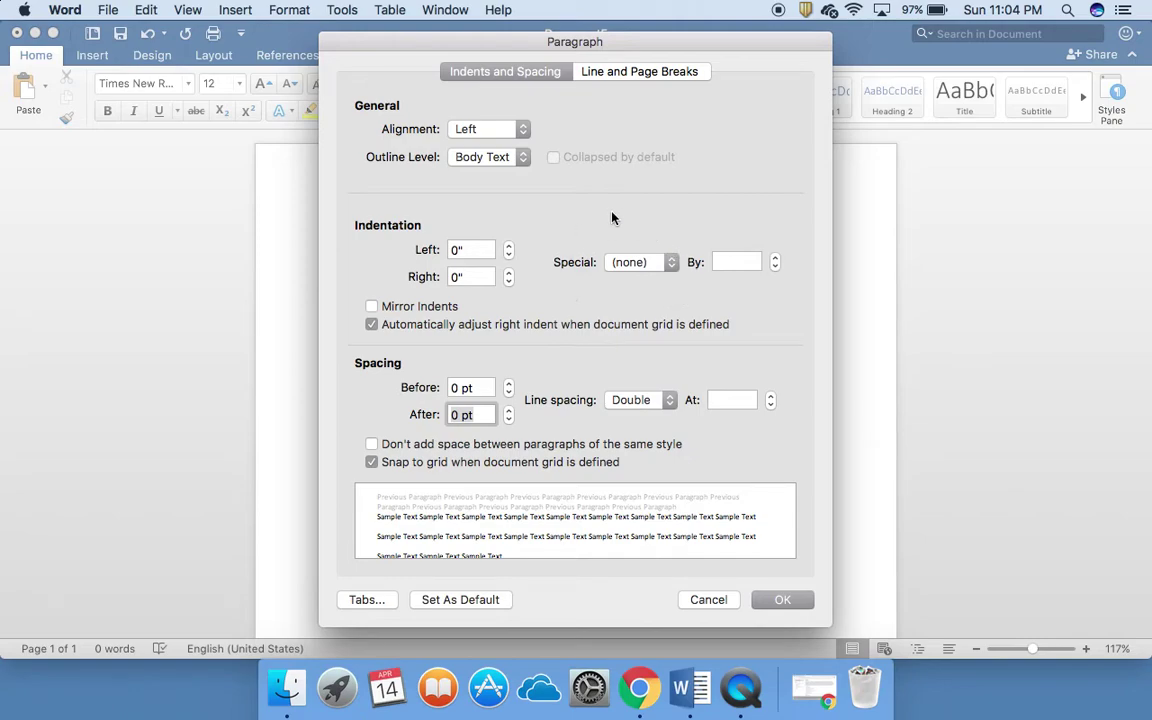
left_click(779, 601)
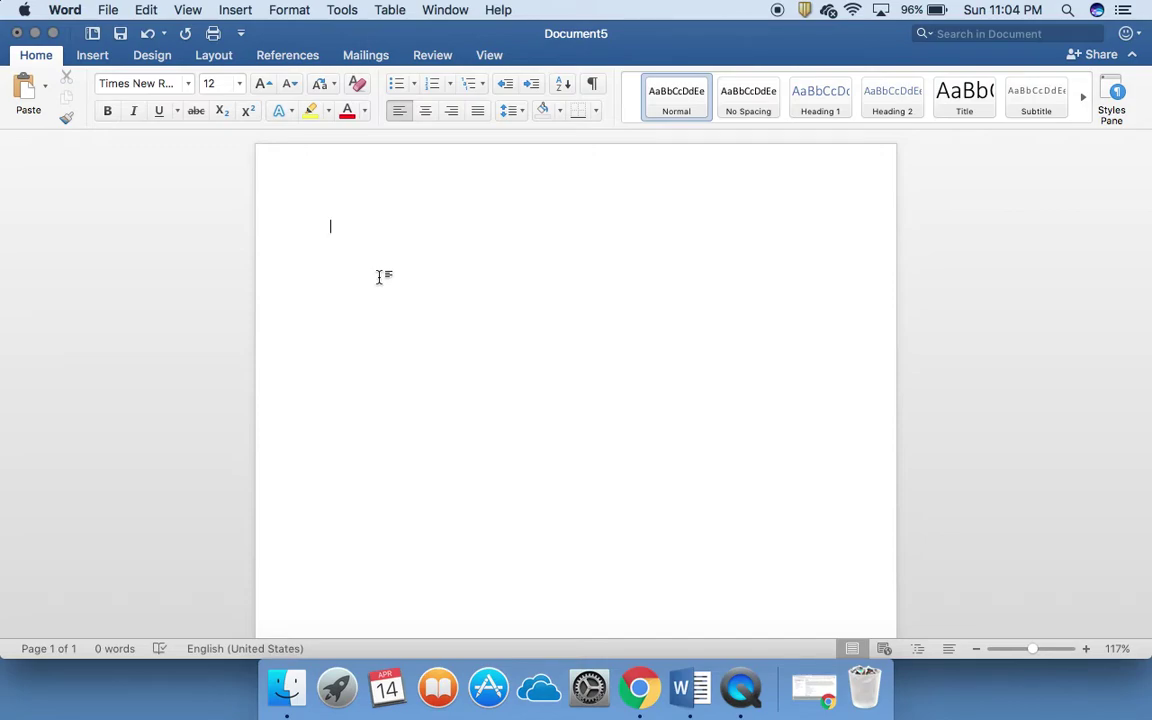
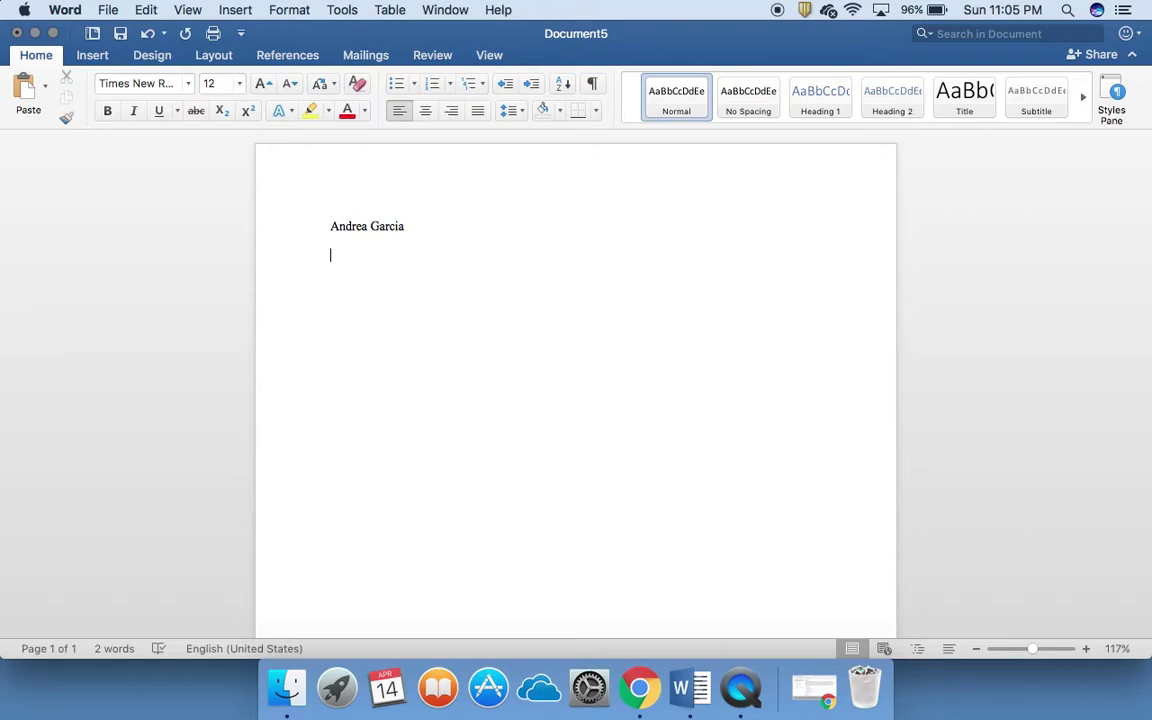
Step: Type the student name, teacher name, 'English 1 - 4th' and '14 April 2019' on separate lines
type("Ms. Garcia")
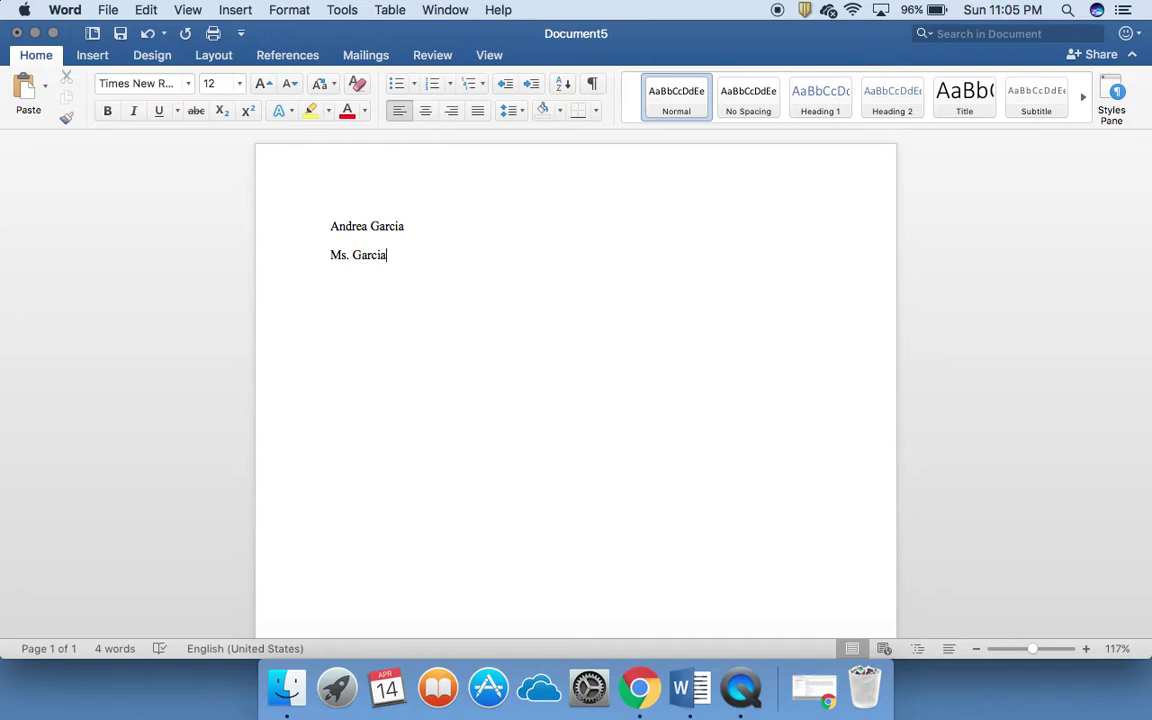
key("Return")
type("English")
type(" 1")
type(" -")
type(" 4th")
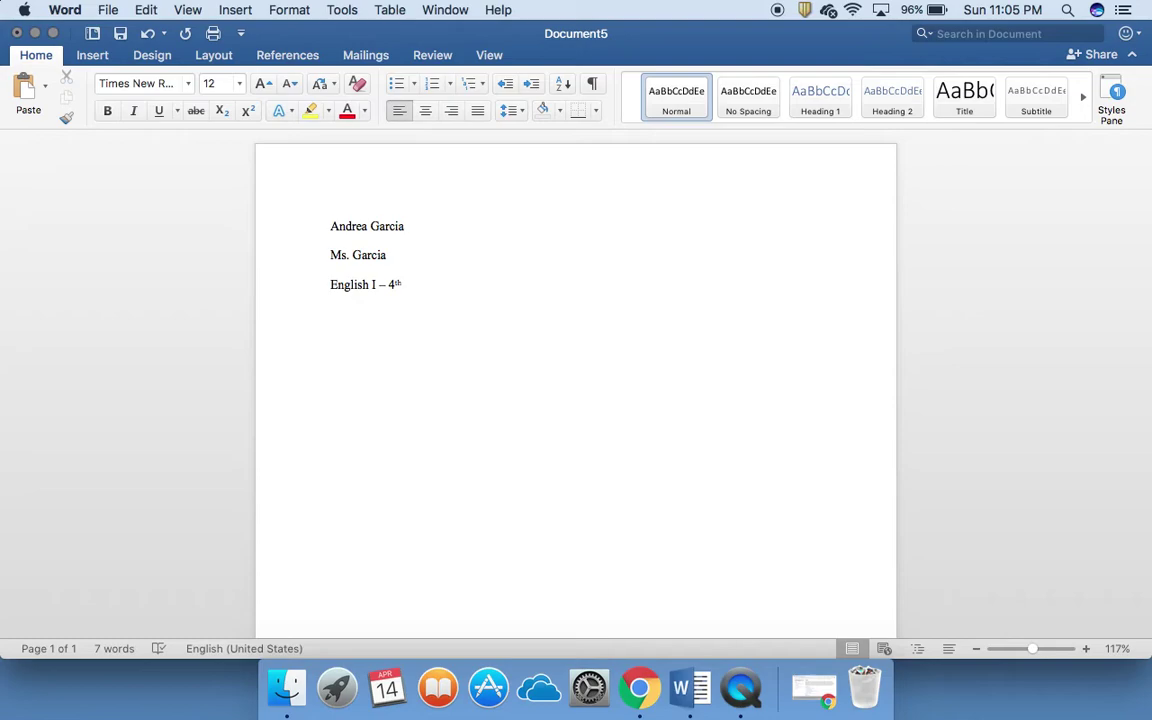
key("Return")
type("14")
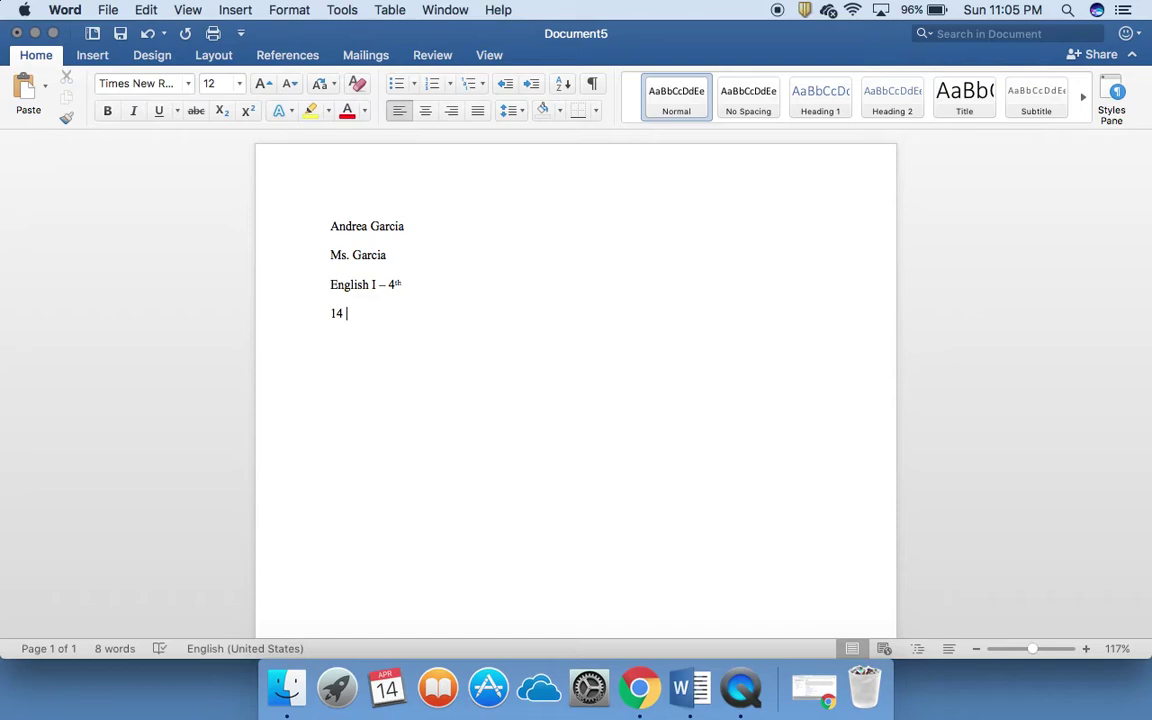
type(" April 2019")
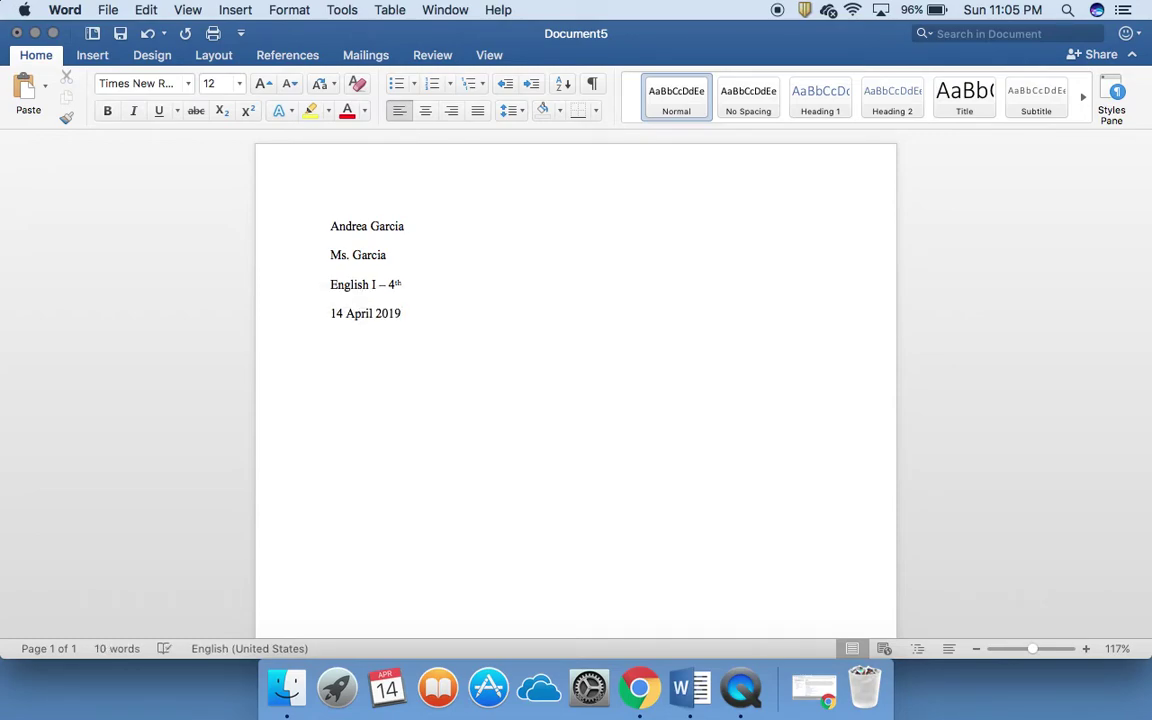
key("Return")
Step: Center and type the title 'Research Project Paper', then left-align the next line
left_click(428, 112)
type("Res")
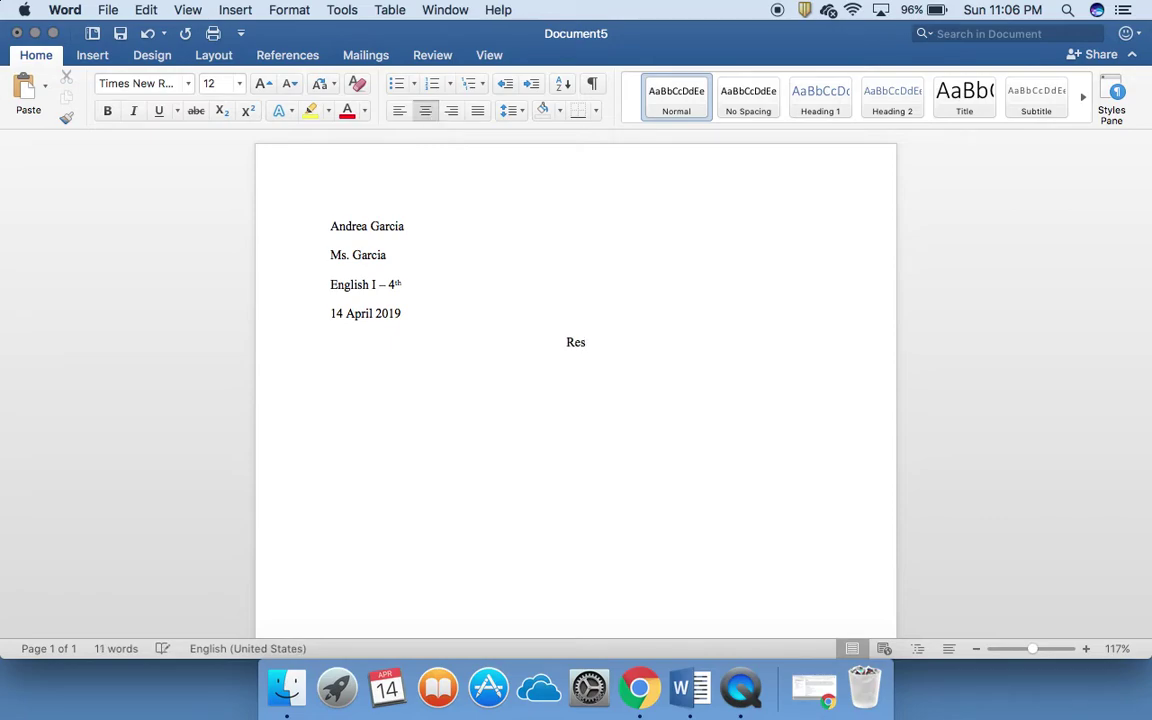
type("earch Project Paper")
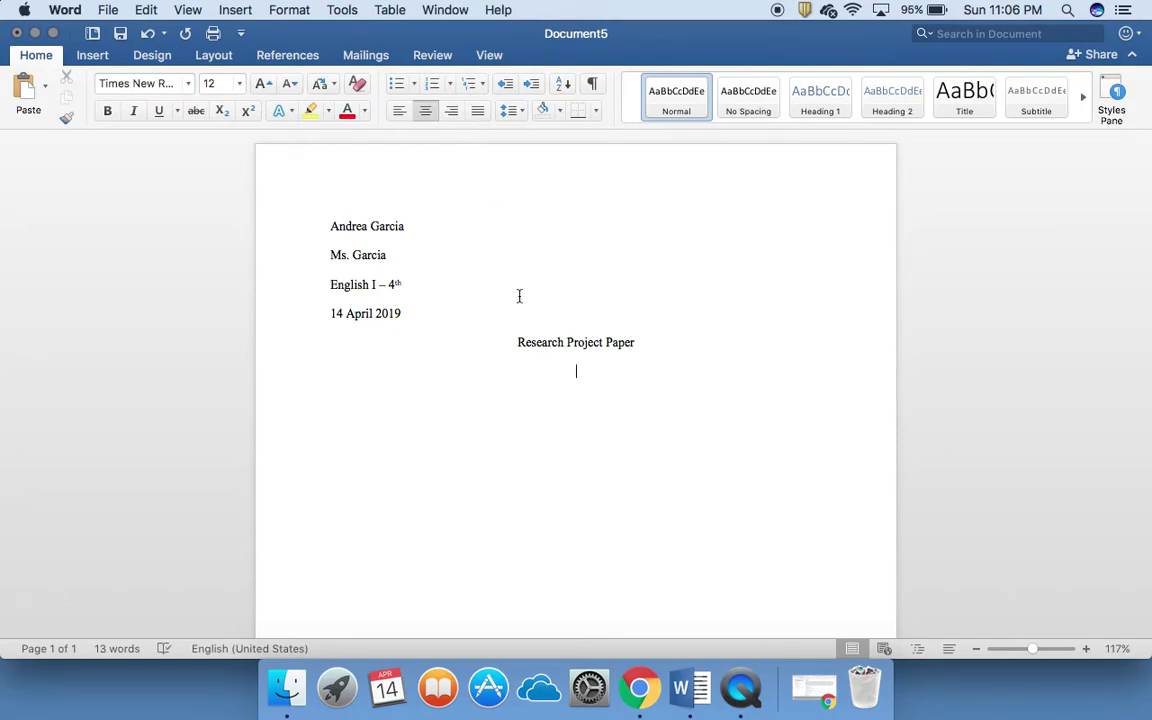
key("Return")
left_click(399, 111)
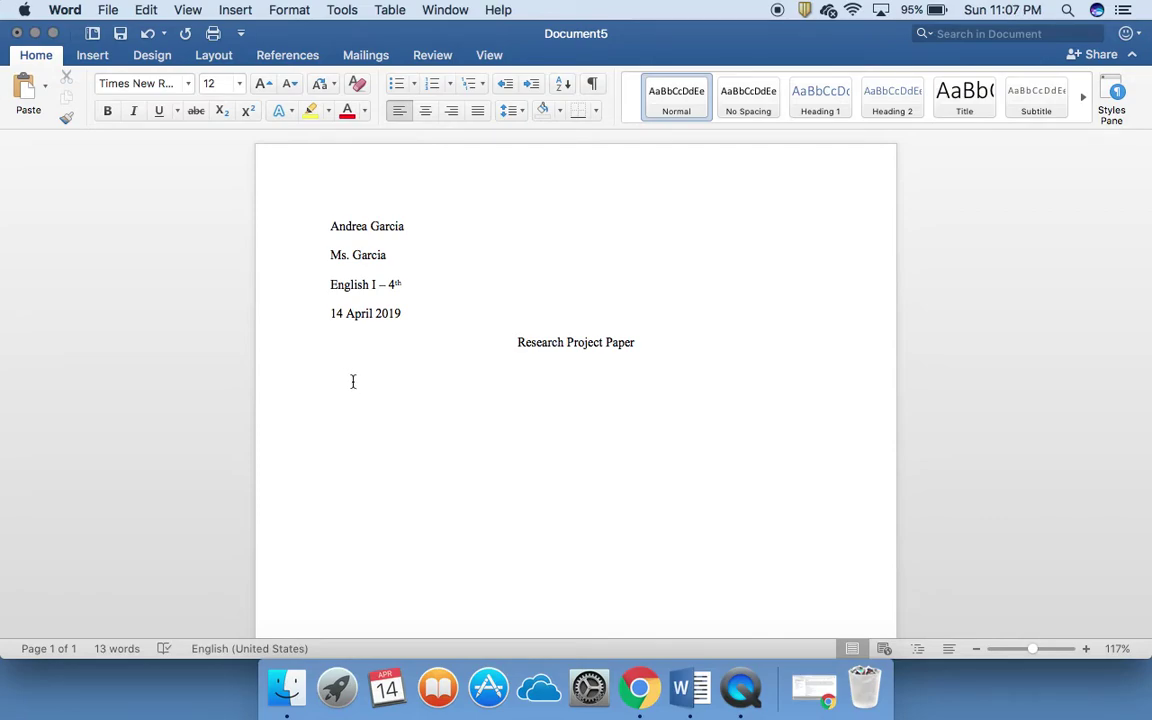
Step: Indent the first line with Tab and paste in the two body paragraphs
key("Tab")
type("This is where I will start my paper. My hook should be the first sentence. The hook catches the reader’s attention and makes them want to read about my topic. Now, I will provide a bridge to my thesis statement. The bridge connects my hook to my thesis while providing important information my reader needs to know before they read my paper. My introduction will end with my thesis statement. My thesis statement will tell my reader what my paper will be about. \tThis is where my first body paragraph will go. The topic sentence is always the first sentence of the paragraph and it is meant explain what I am going to talk about. I never put a quote as my topic sentence; instead, I will put my quote as the second sentence since it is supposed to be an example that supports my topic sentence. I will always introduce my quote because having a \"dropped\" quote is a big no-go. Every quote is followed by one to two sentences of commentary, or explanation. Once you have completed your commentary, you will provide one more concrete detail, or quote, and repeat the above process.")
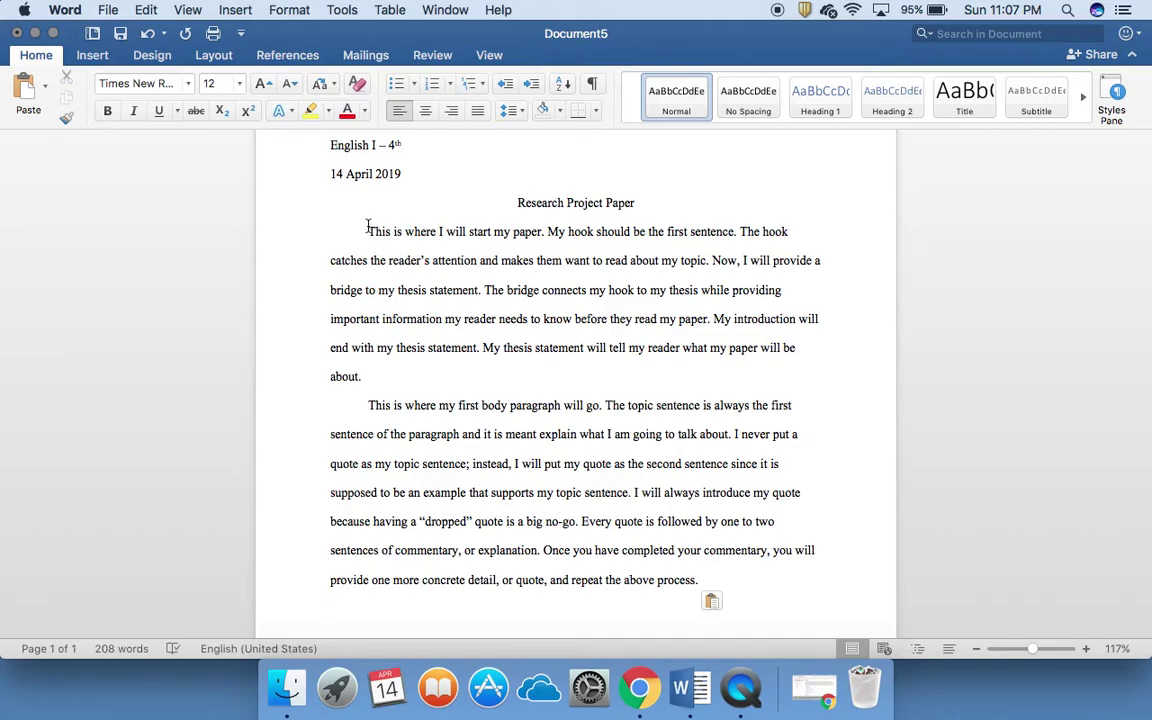
left_click(361, 229)
left_click(367, 377)
left_click(369, 405)
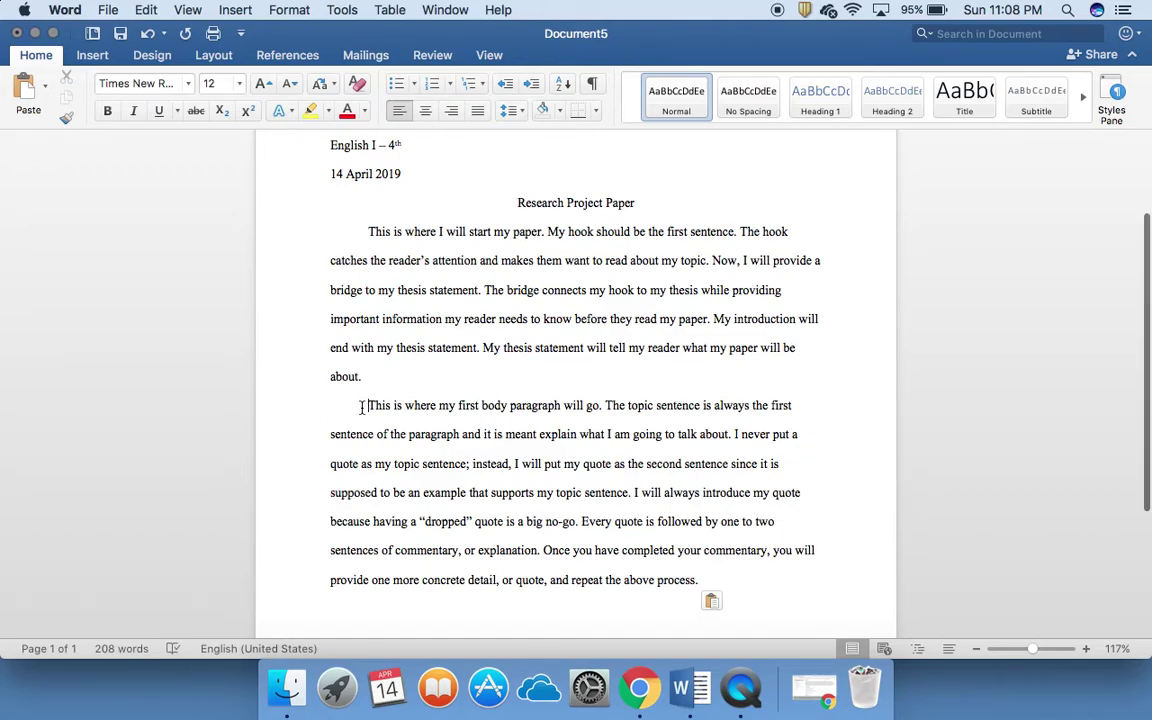
scroll(362, 405, "down", 1)
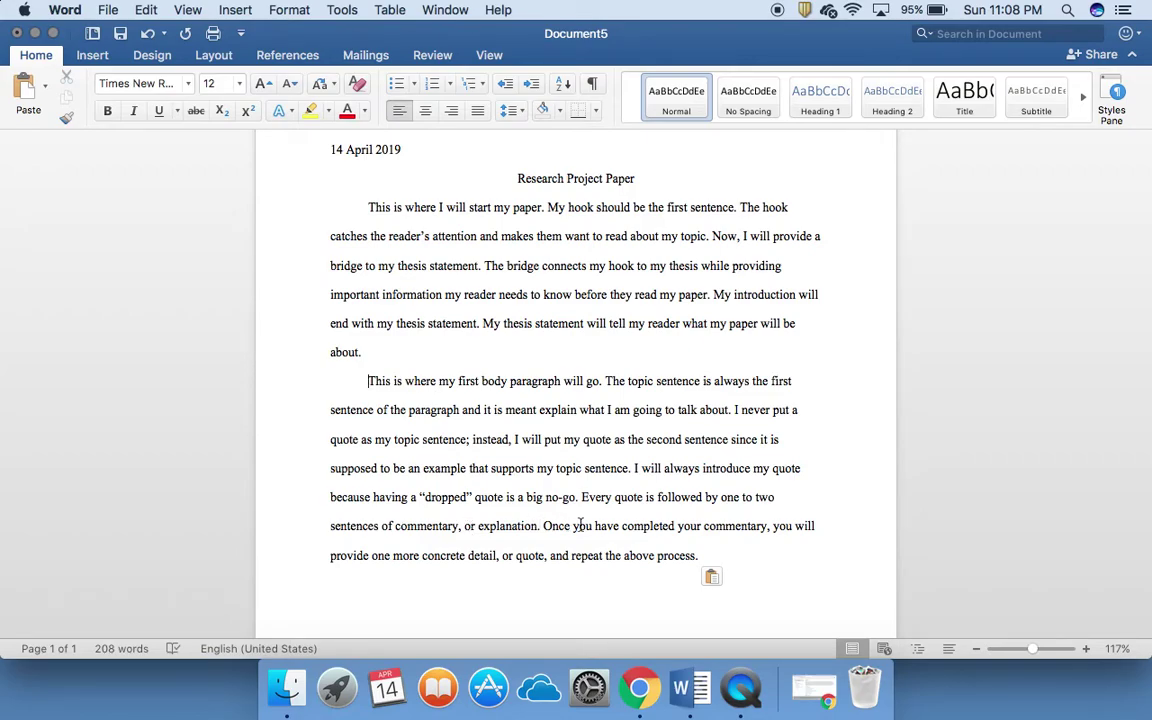
left_click(703, 556)
key("Return")
scroll(689, 440, "up", 2)
scroll(689, 440, "down", 3)
scroll(689, 440, "up", 5)
scroll(689, 440, "down", 2)
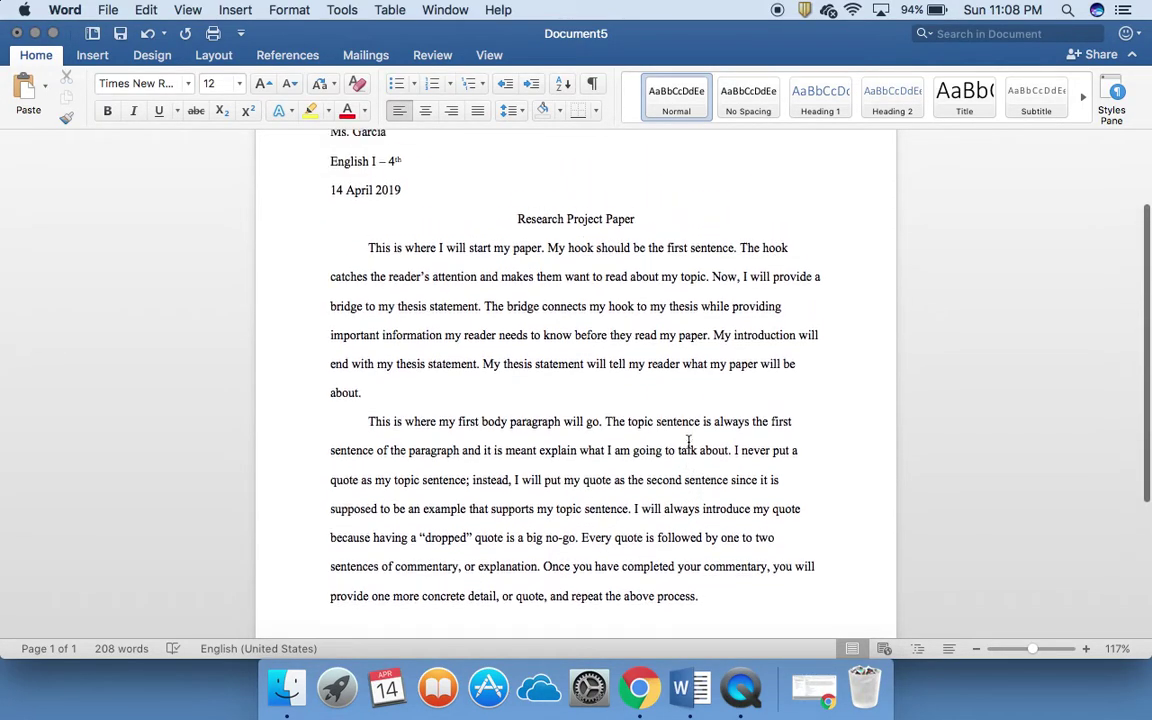
scroll(689, 440, "up", 5)
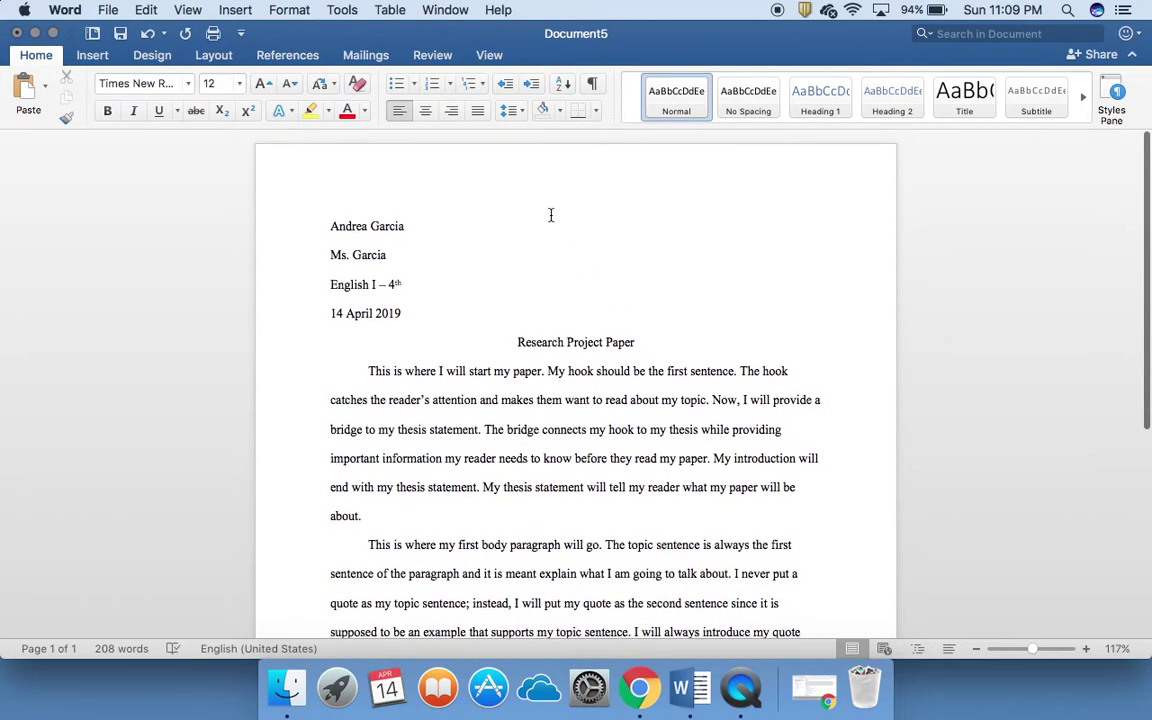
Step: Edit the header and type the student's last name, right-aligned in Times New Roman
double_click(513, 165)
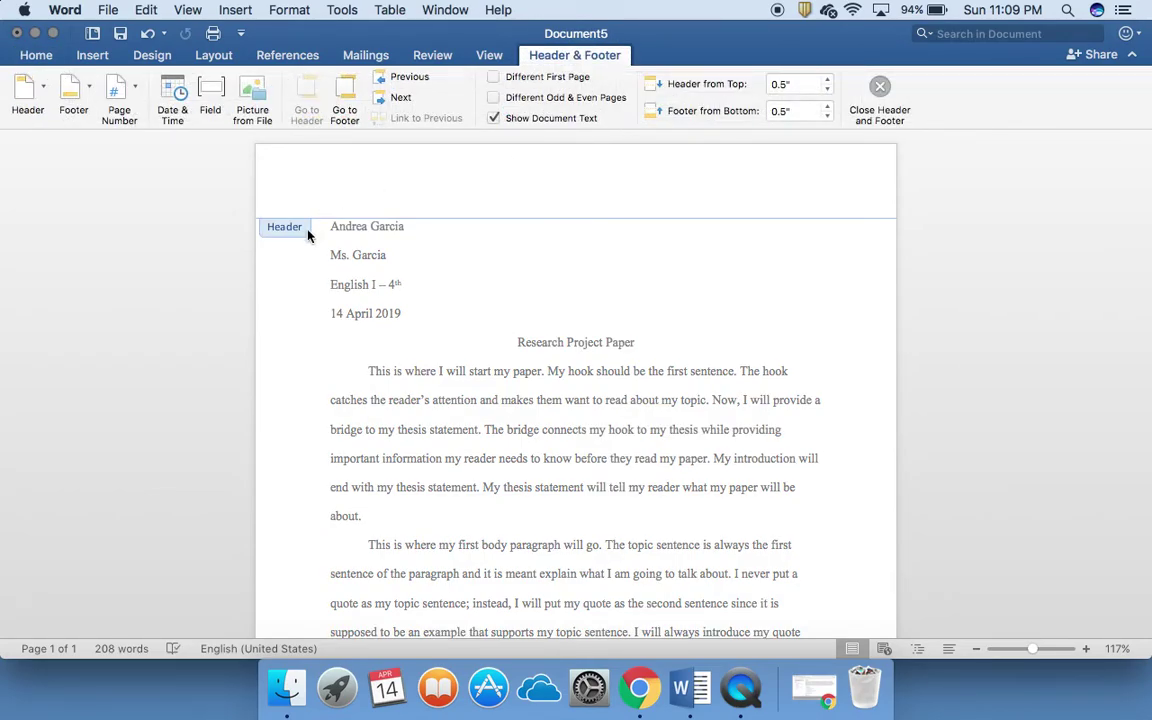
double_click(431, 357)
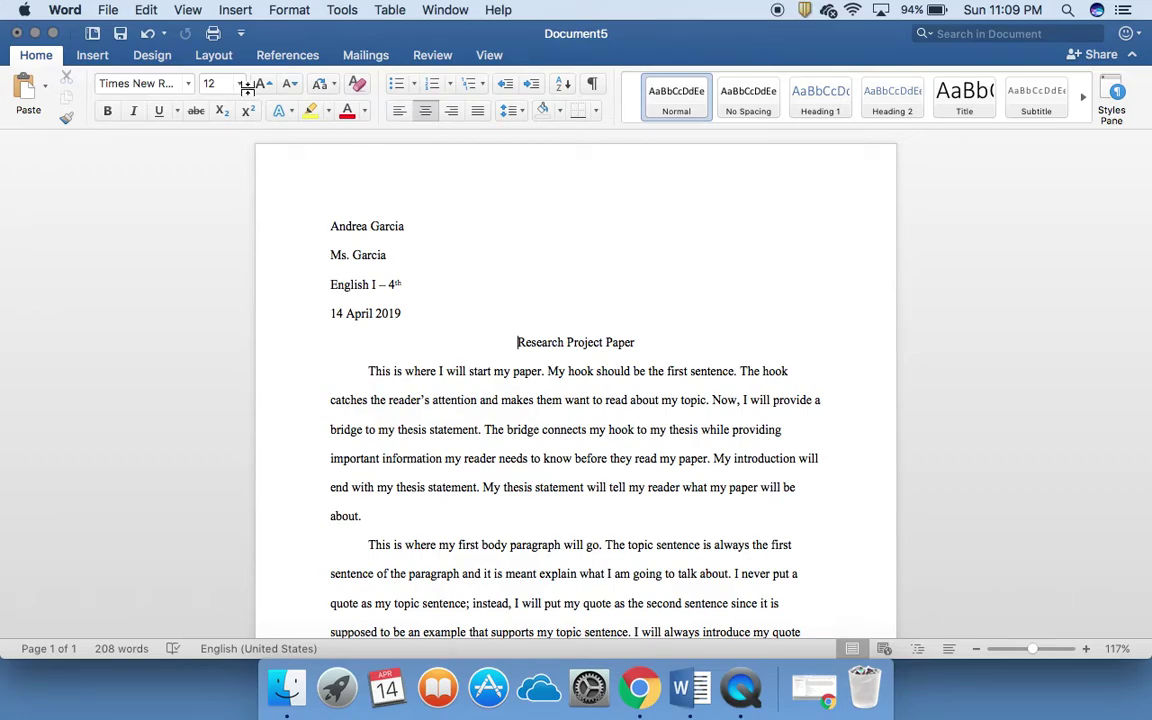
left_click(92, 56)
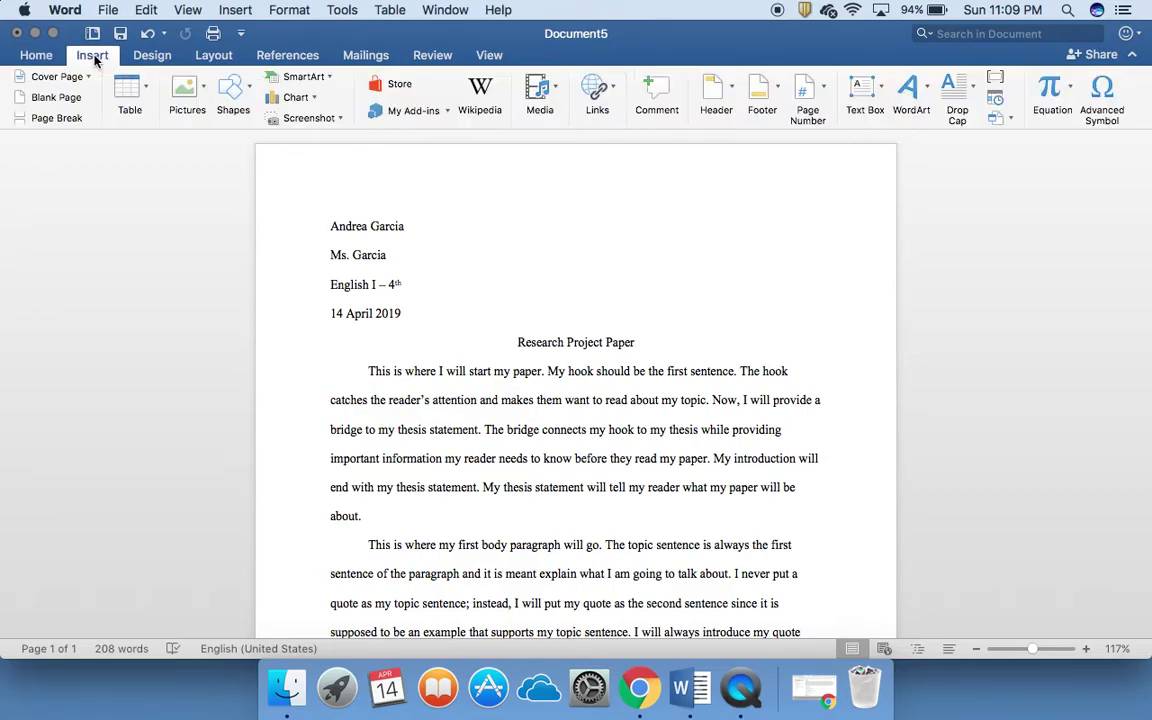
left_click(731, 93)
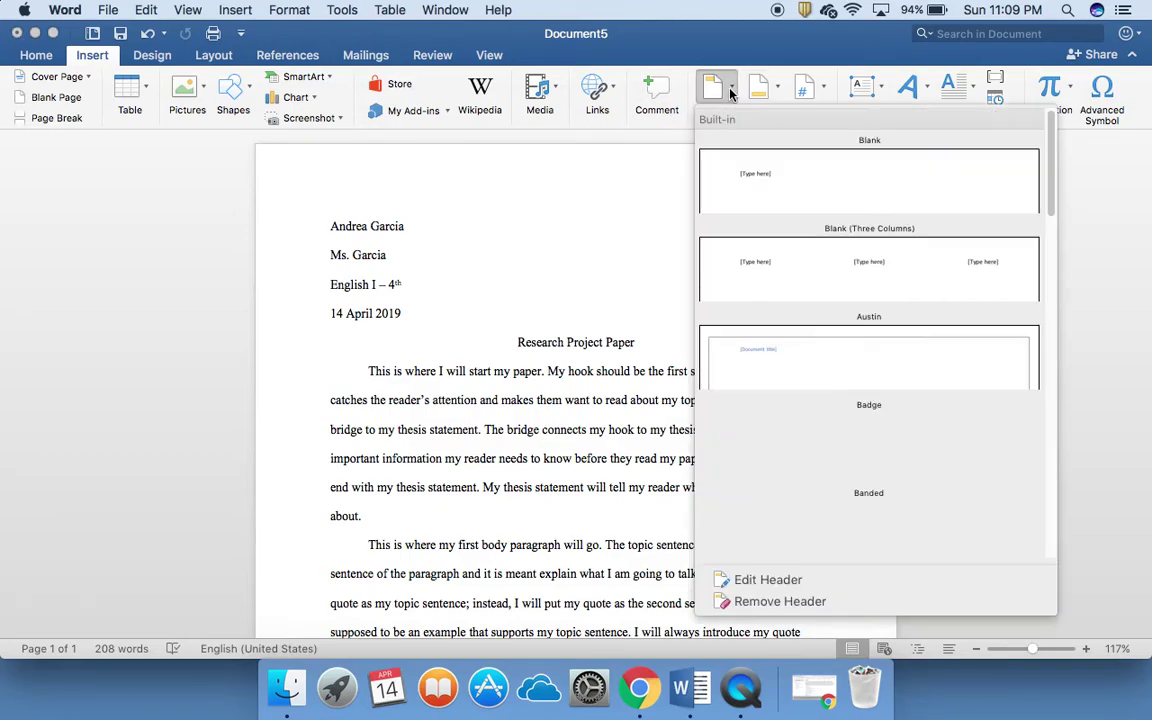
left_click(786, 588)
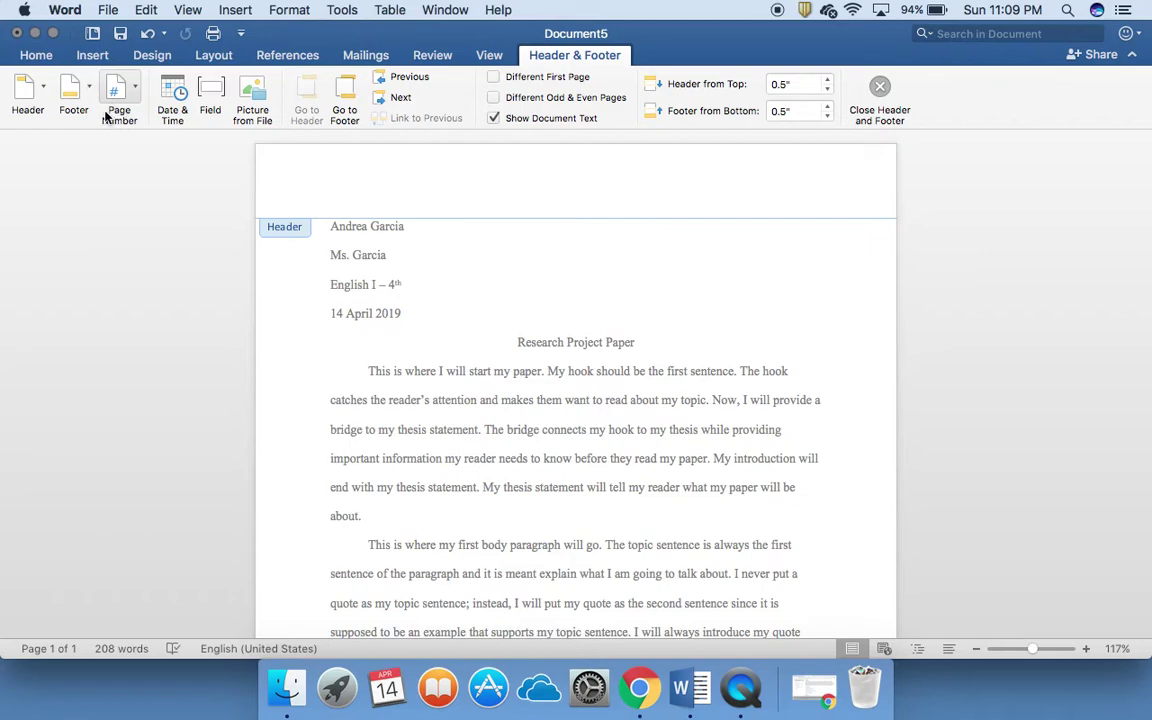
left_click(36, 58)
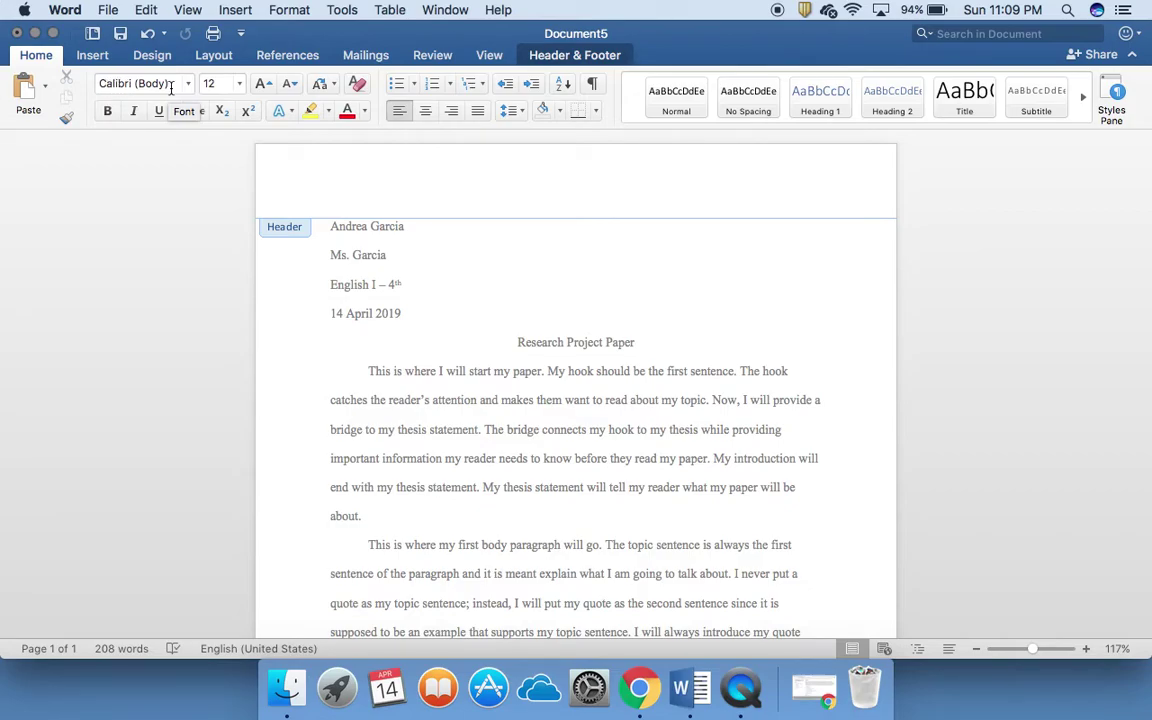
left_click(188, 84)
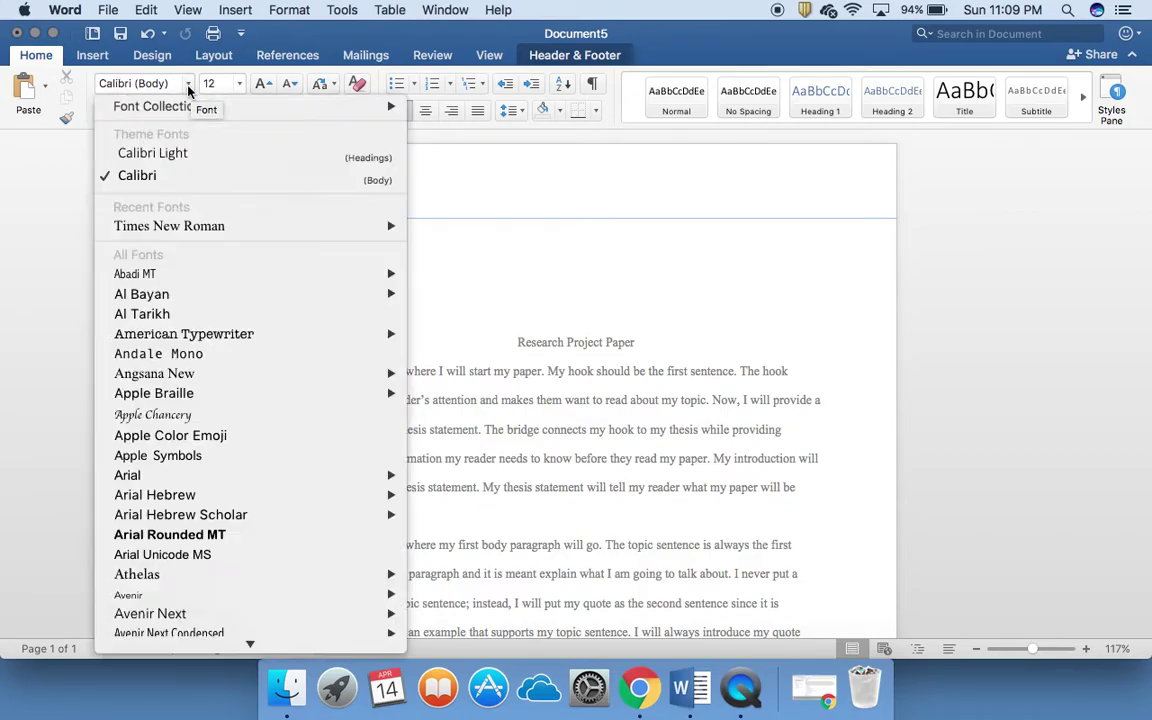
mouse_move(187, 226)
left_click(185, 226)
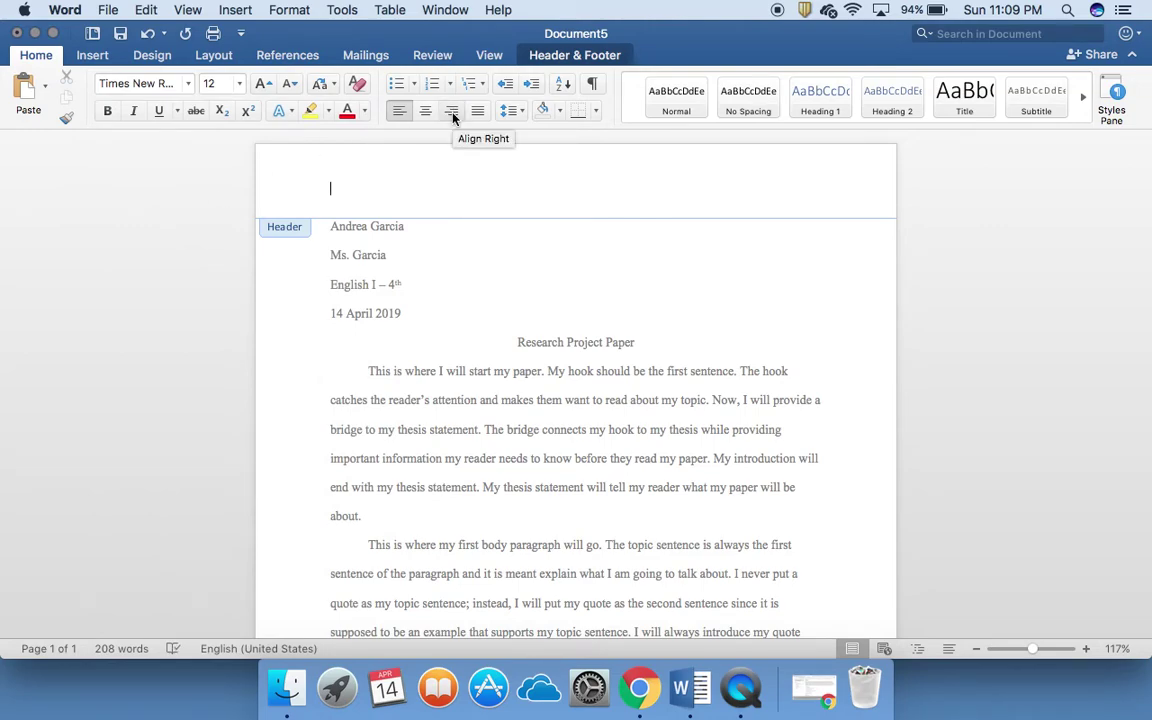
left_click(452, 117)
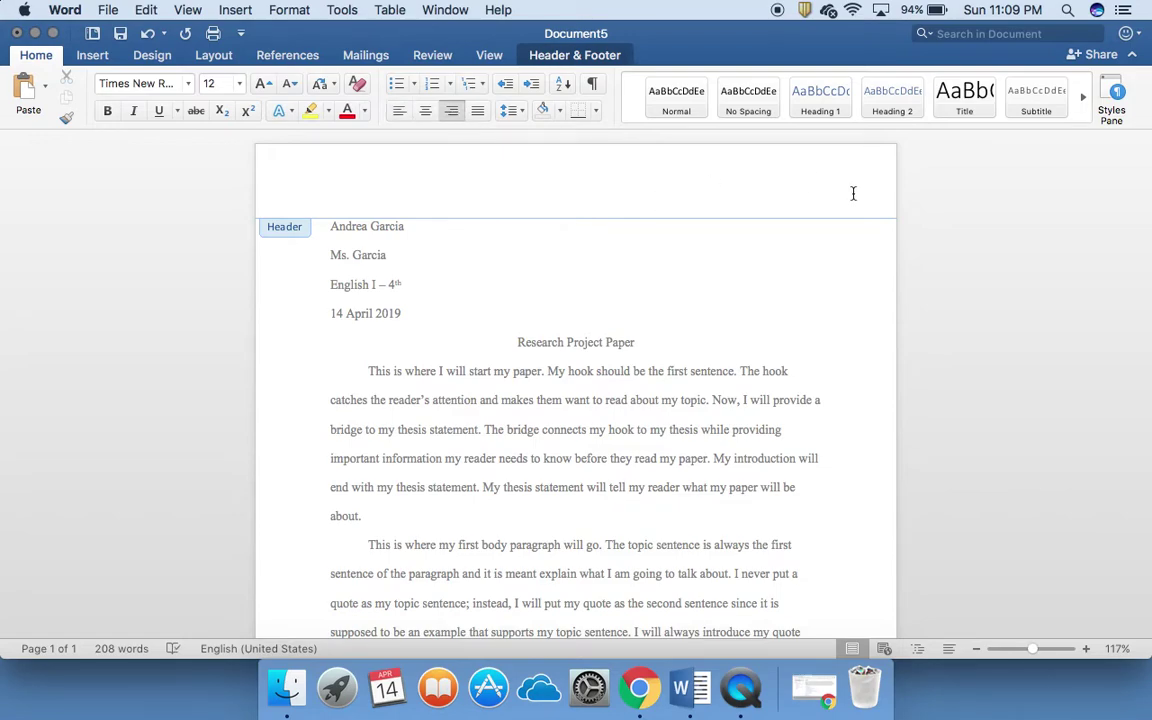
type("Garcia")
Step: Insert a right-aligned page number, keeping 'Show number on first page' checked
left_click(92, 57)
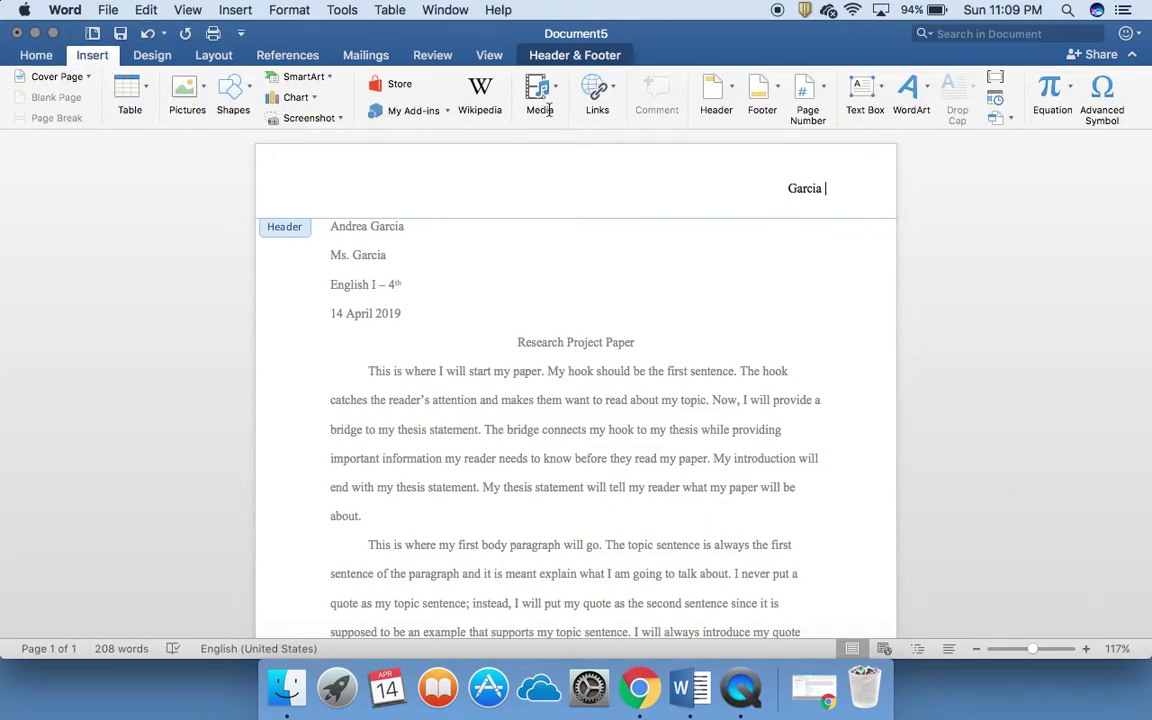
left_click(819, 92)
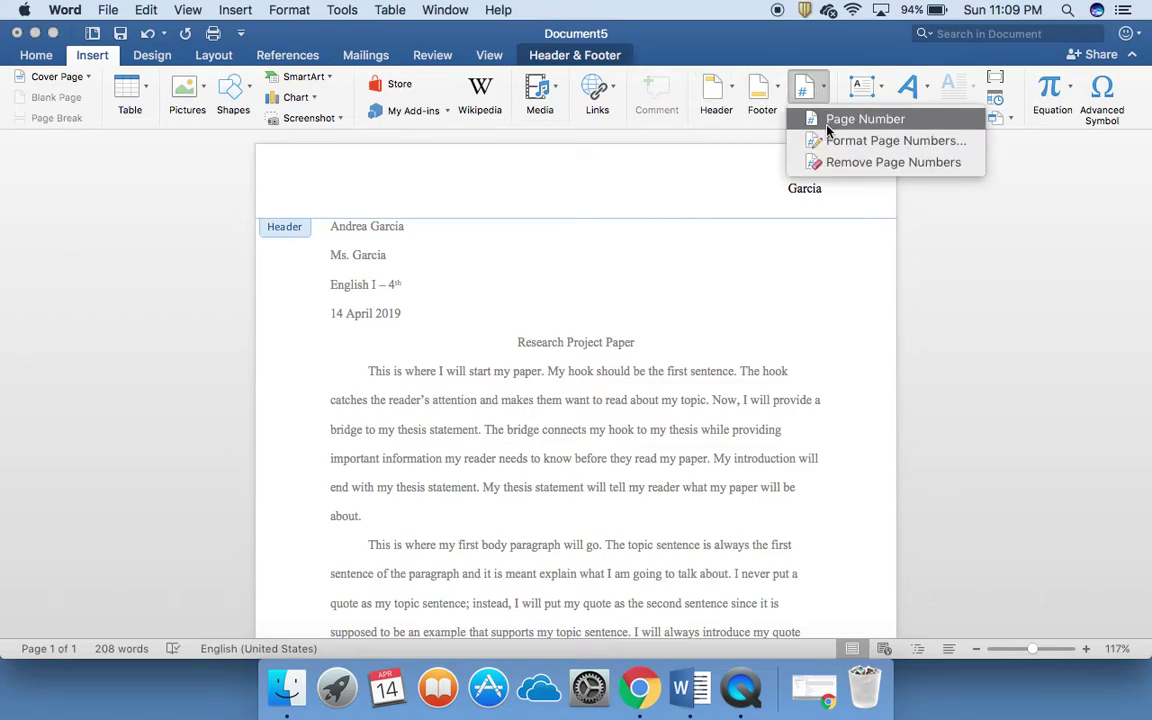
left_click(830, 121)
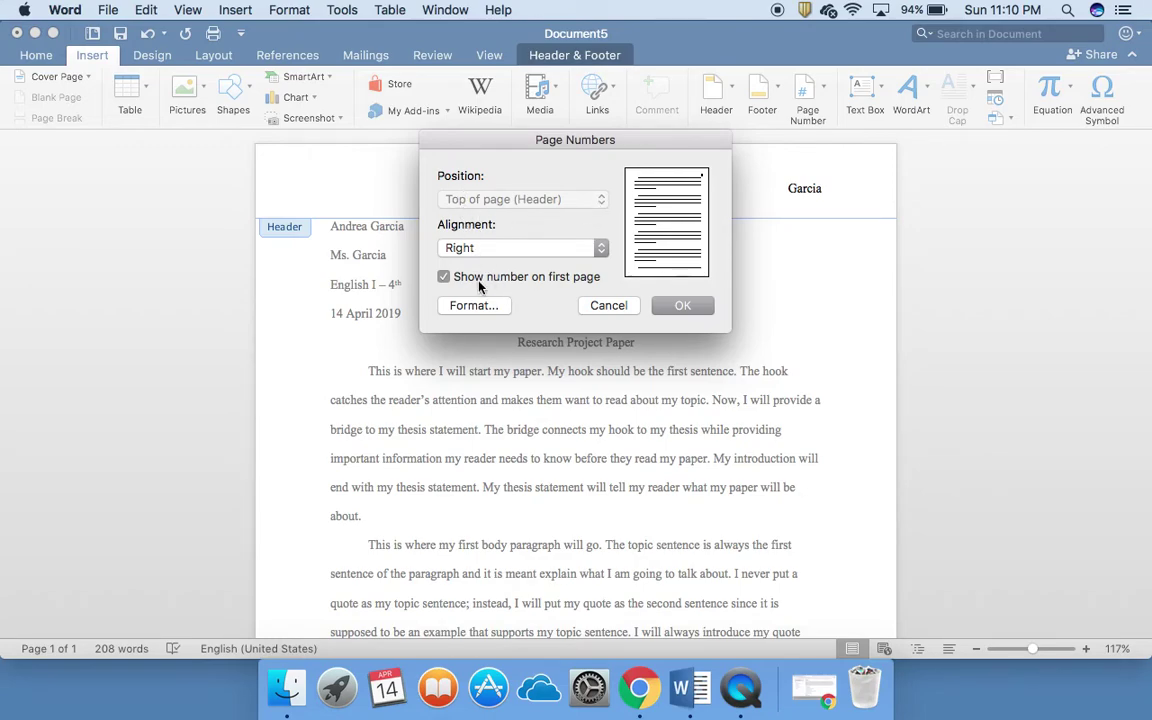
left_click(445, 279)
left_click(444, 278)
left_click(683, 312)
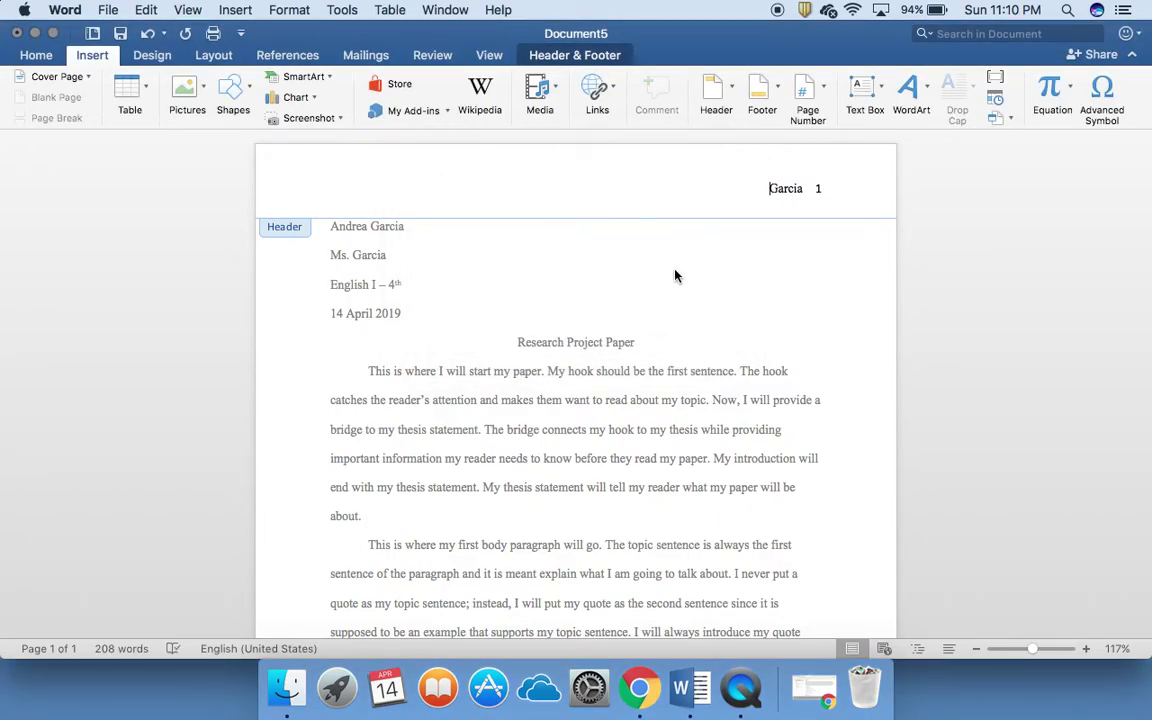
Step: Insert a page break after the last paragraph to start page 2
double_click(674, 268)
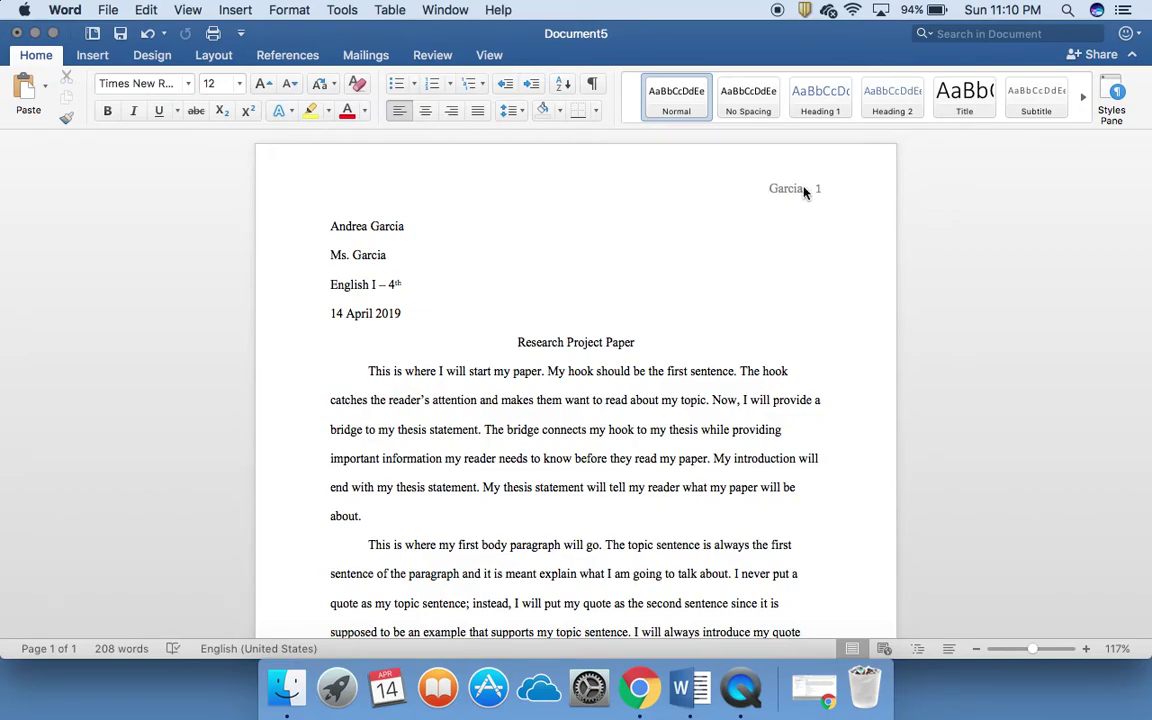
scroll(776, 187, "down", 2)
scroll(776, 187, "down", 7)
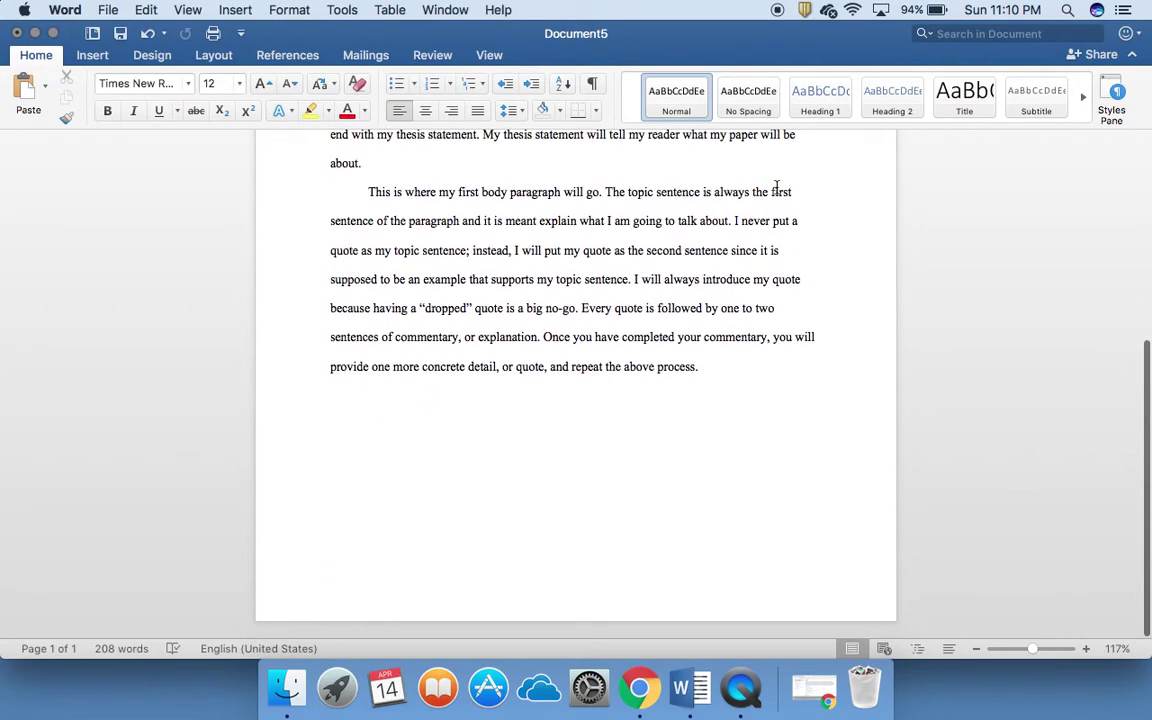
key("Return")
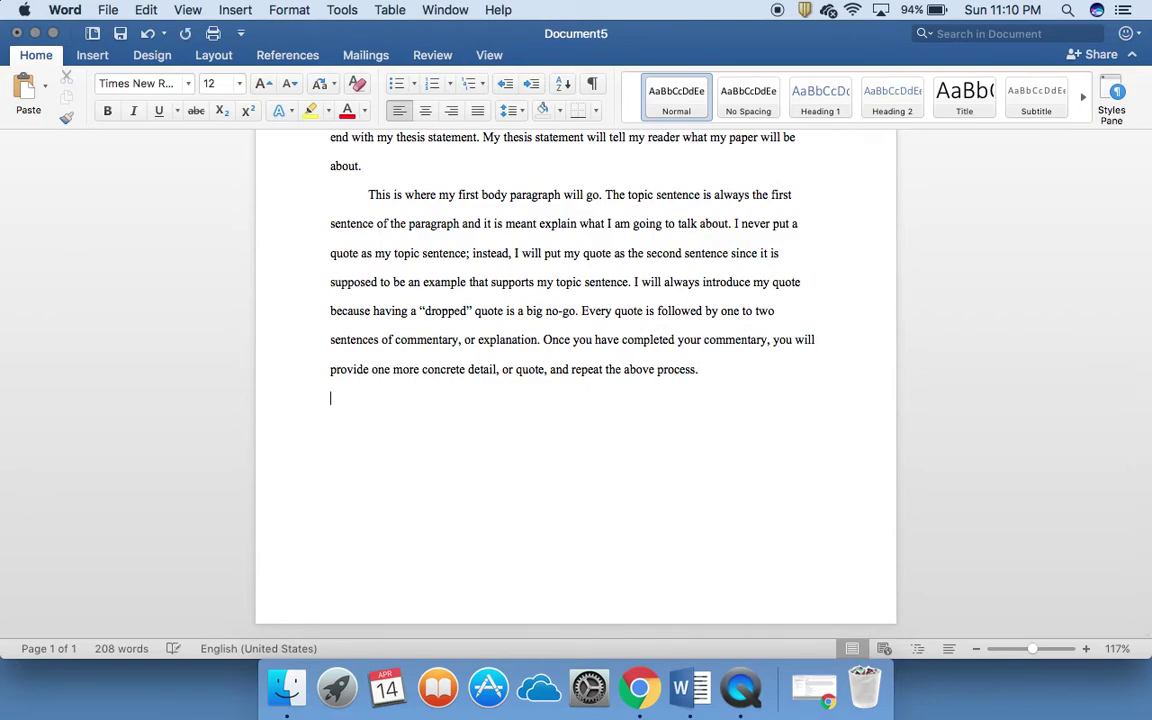
left_click(205, 56)
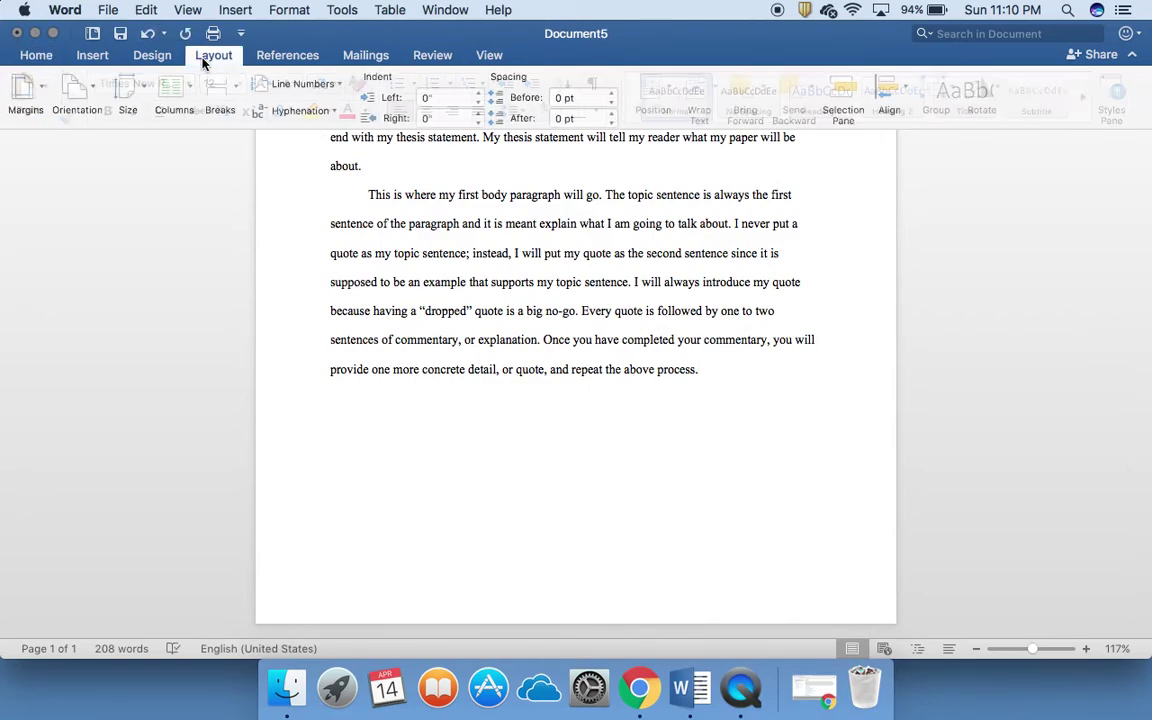
left_click(239, 93)
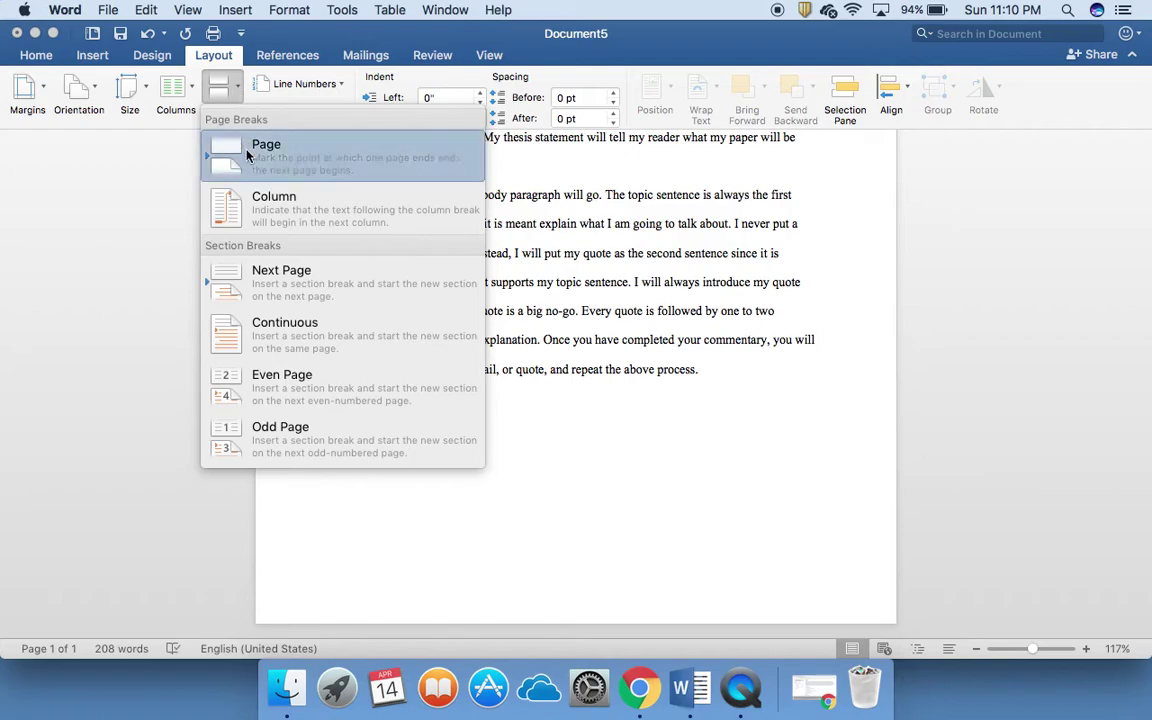
left_click(222, 138)
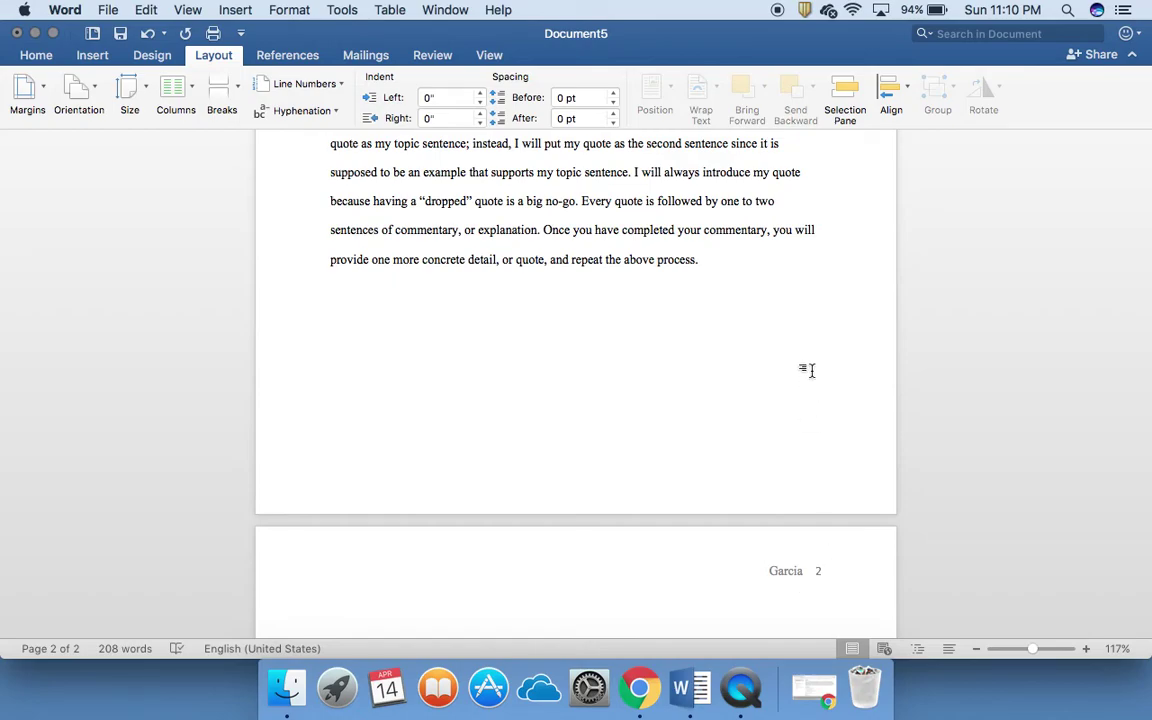
Step: Open the header to check the page numbering, then close header editing
scroll(805, 342, "up", 8)
scroll(807, 343, "up", 2)
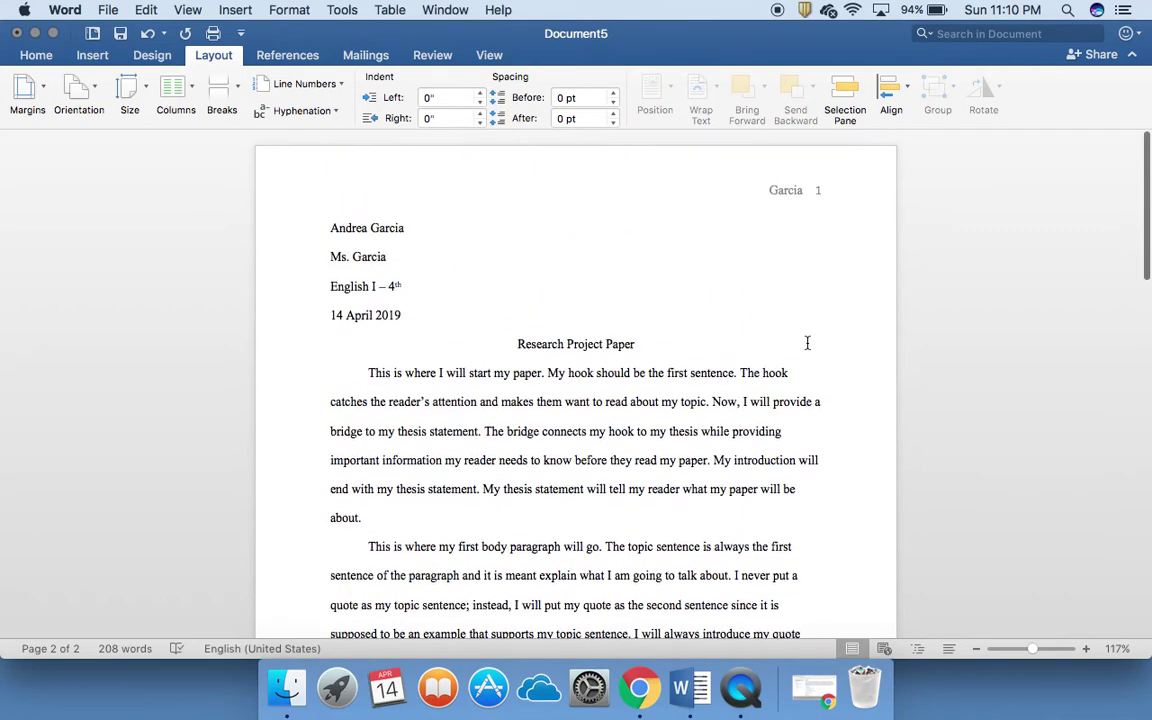
double_click(801, 188)
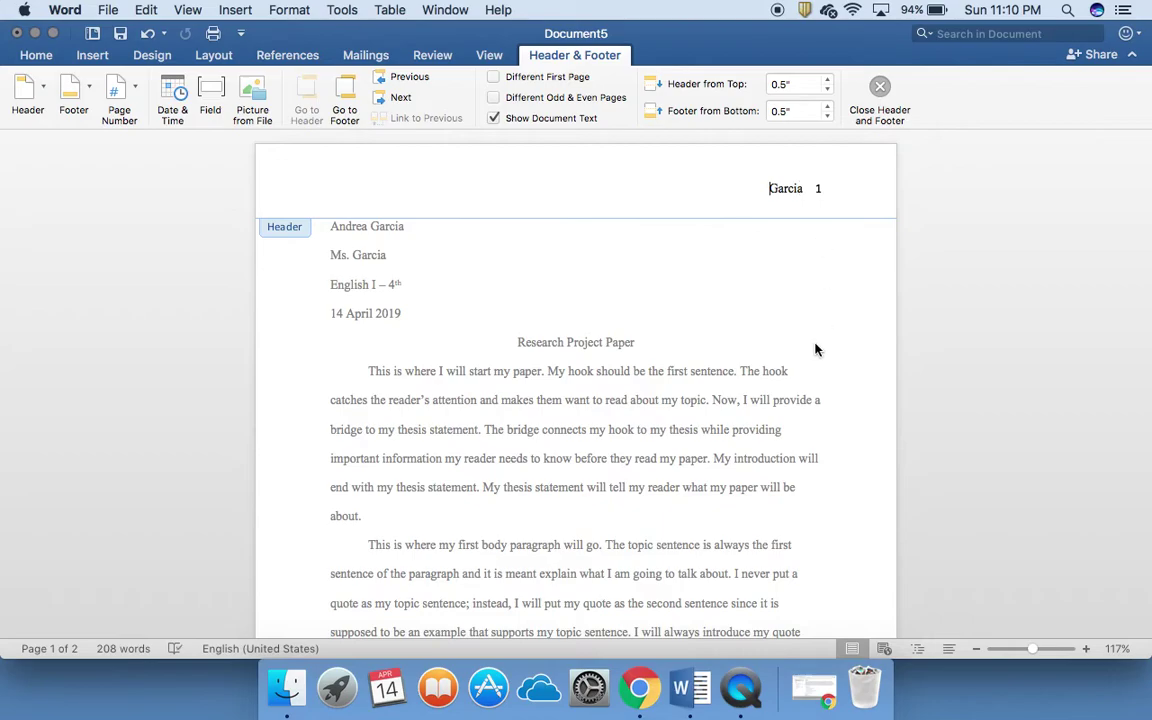
scroll(815, 345, "down", 10)
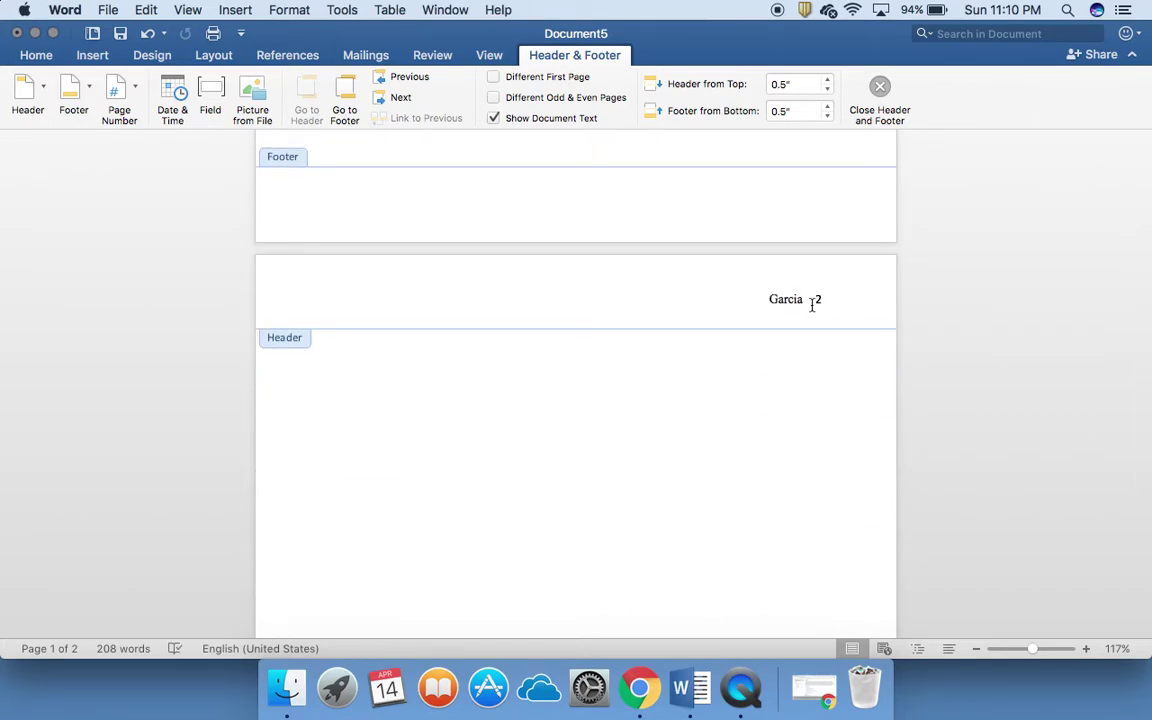
scroll(812, 305, "up", 10)
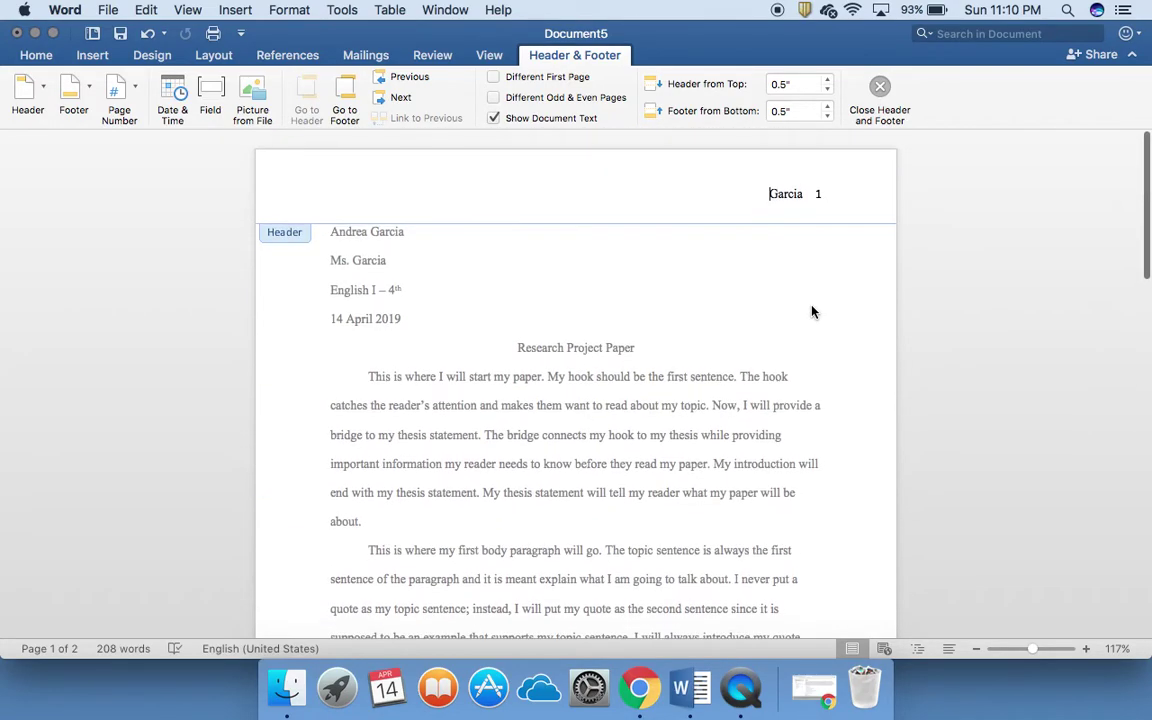
double_click(671, 381)
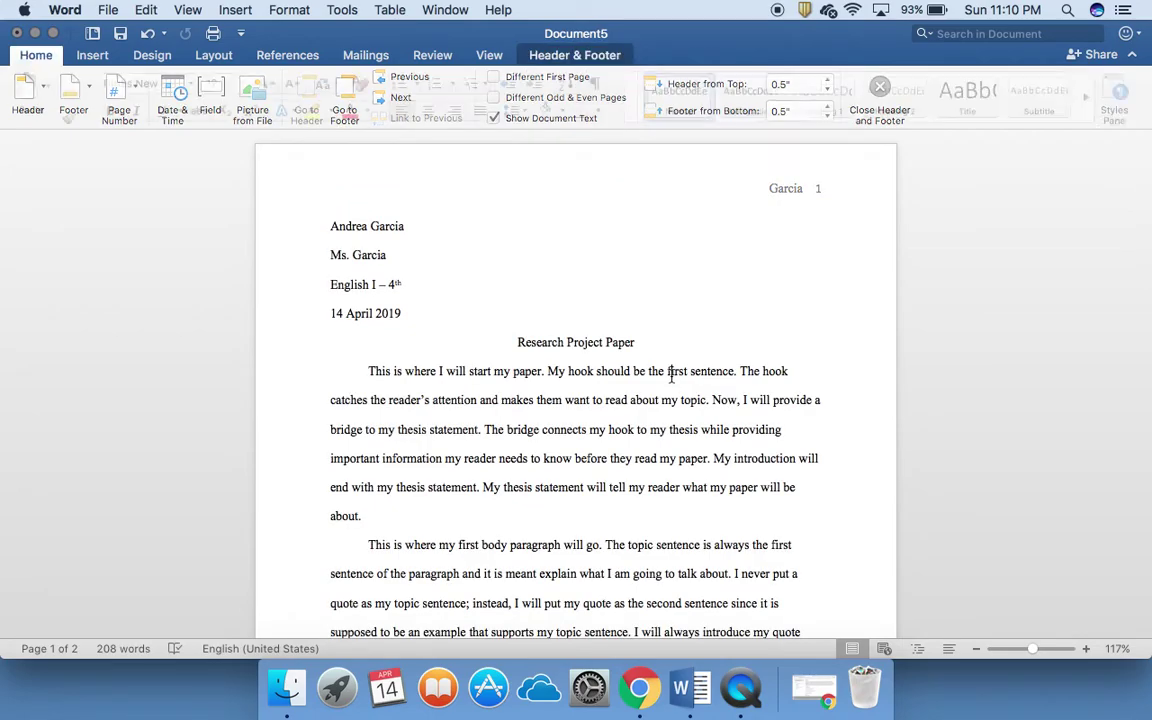
scroll(671, 378, "down", 10)
scroll(671, 376, "up", 10)
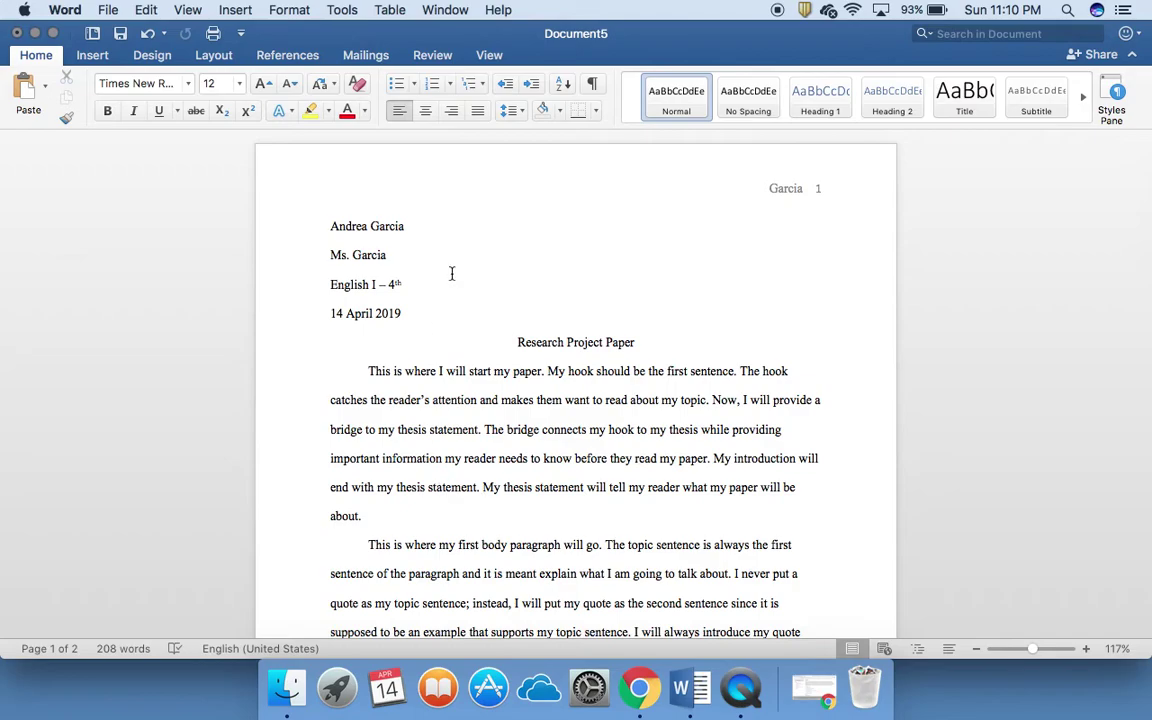
left_click(339, 11)
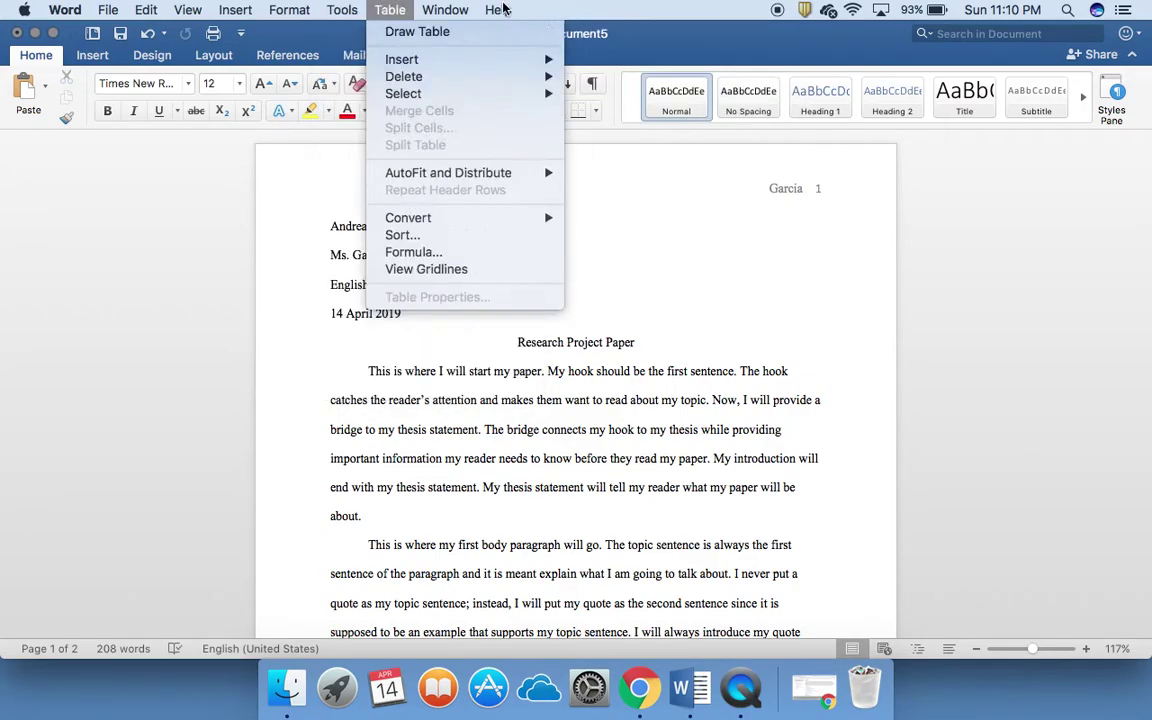
Step: Run Tools > Spelling and Grammar and close the 'check is complete' alert
mouse_move(420, 31)
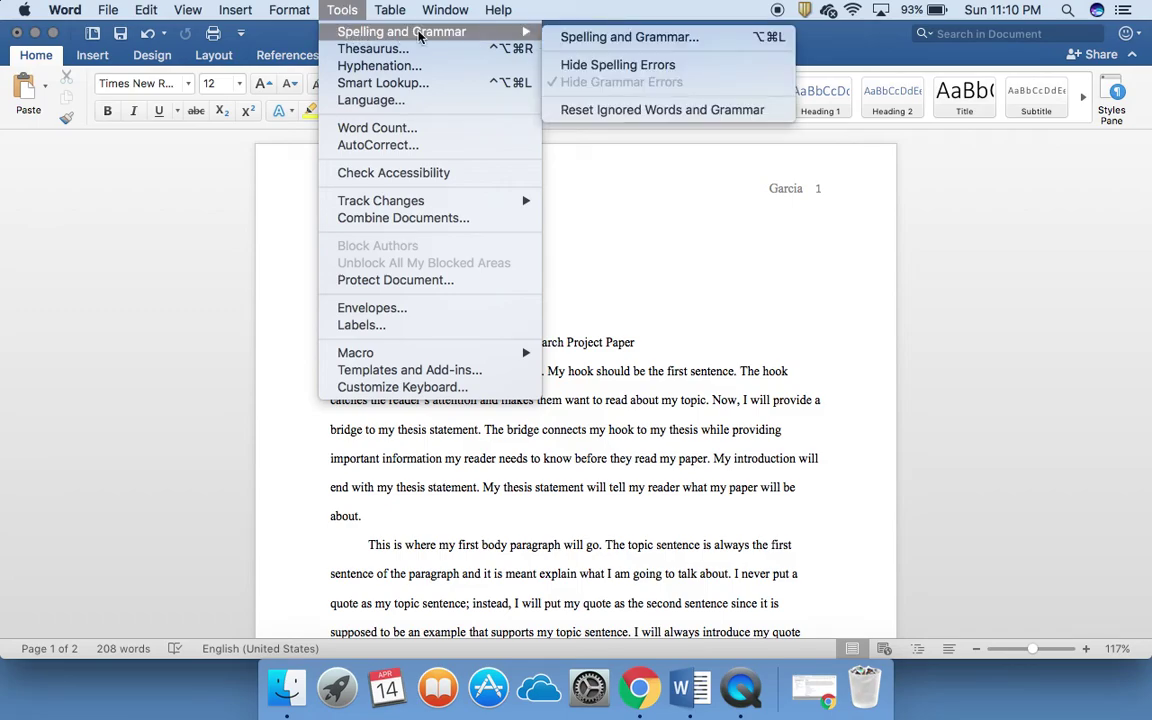
left_click(577, 34)
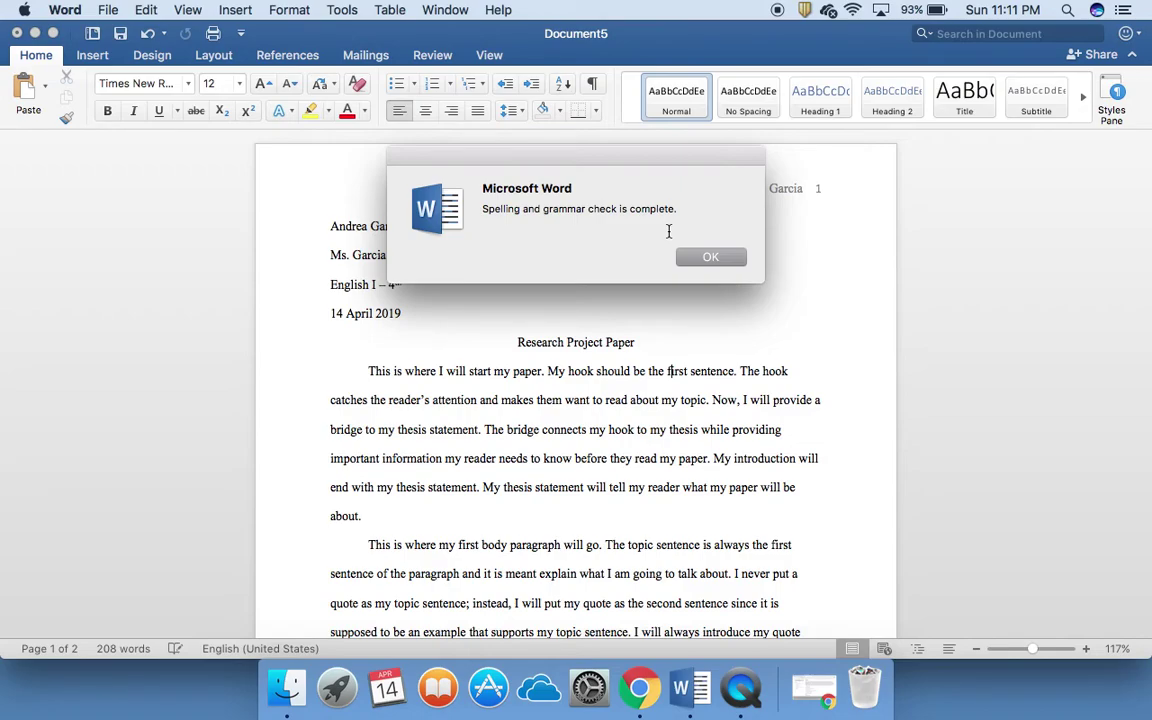
left_click(710, 257)
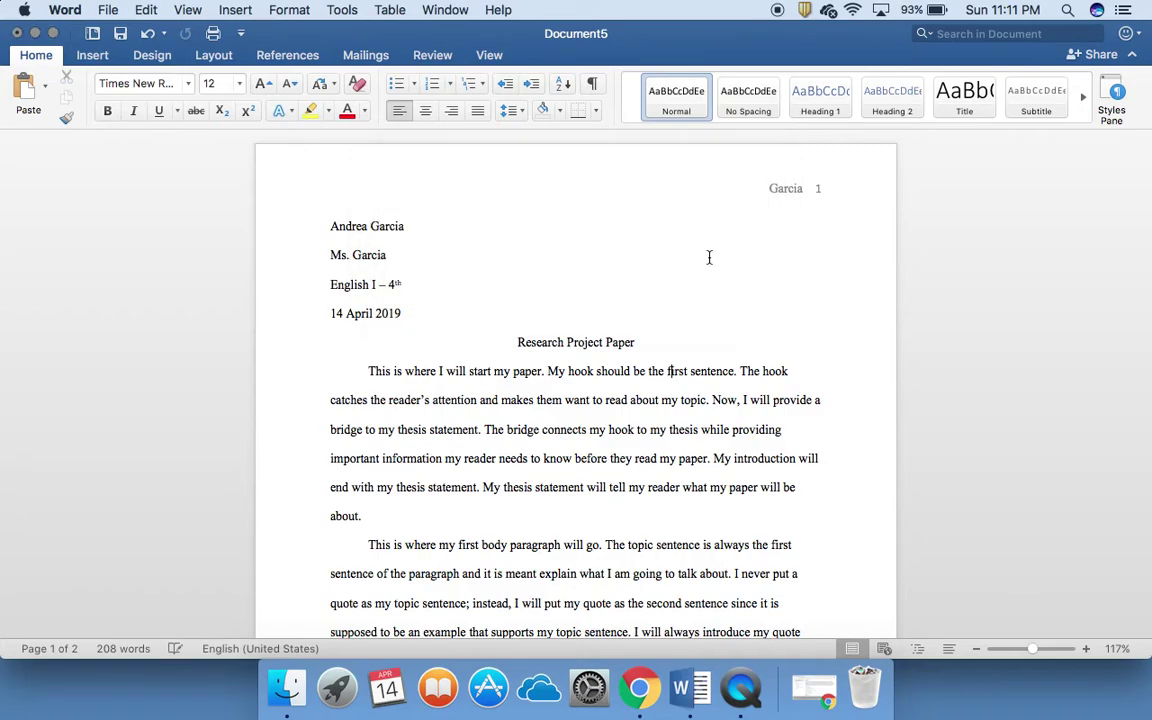
Step: Add a new line after 'process.' reading 'My friend is name Jaimes.'
scroll(705, 450, "down", 5)
left_click(712, 396)
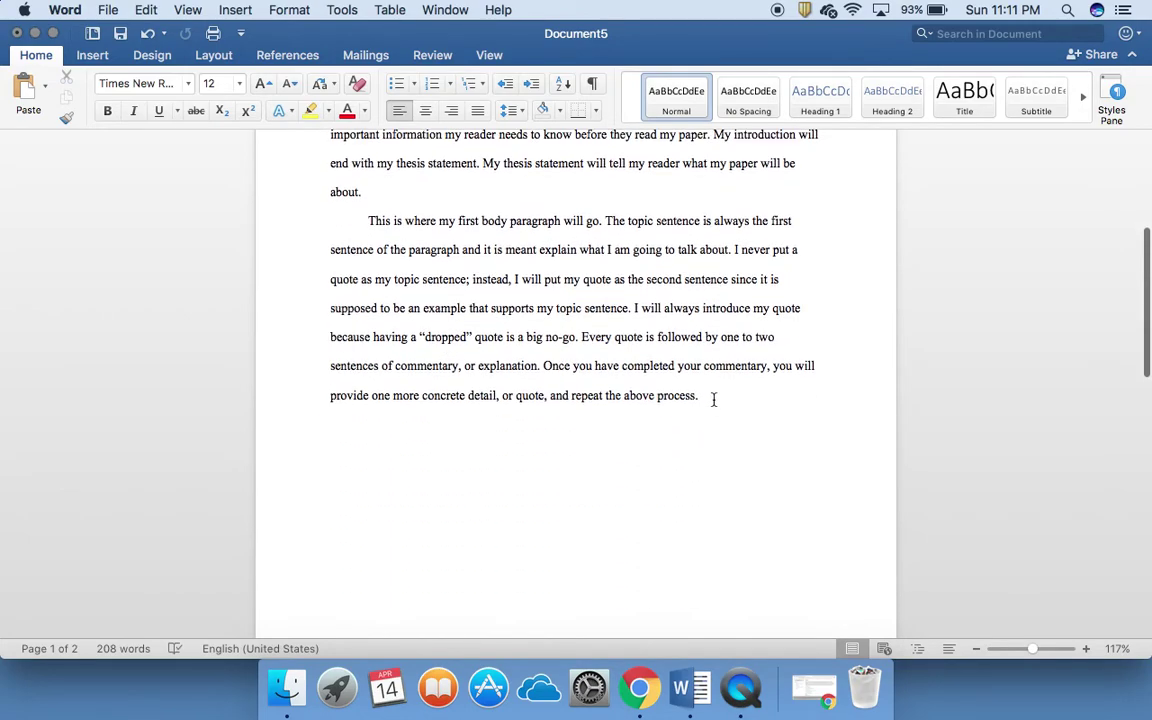
key("Return")
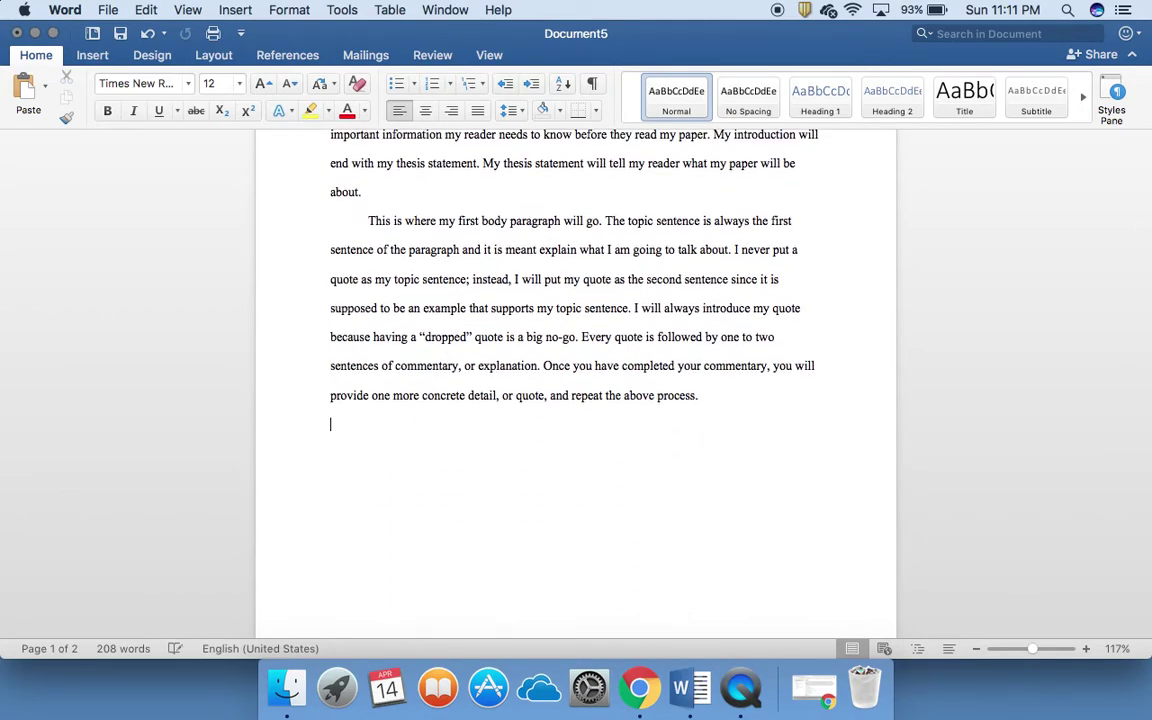
type("My friend is ")
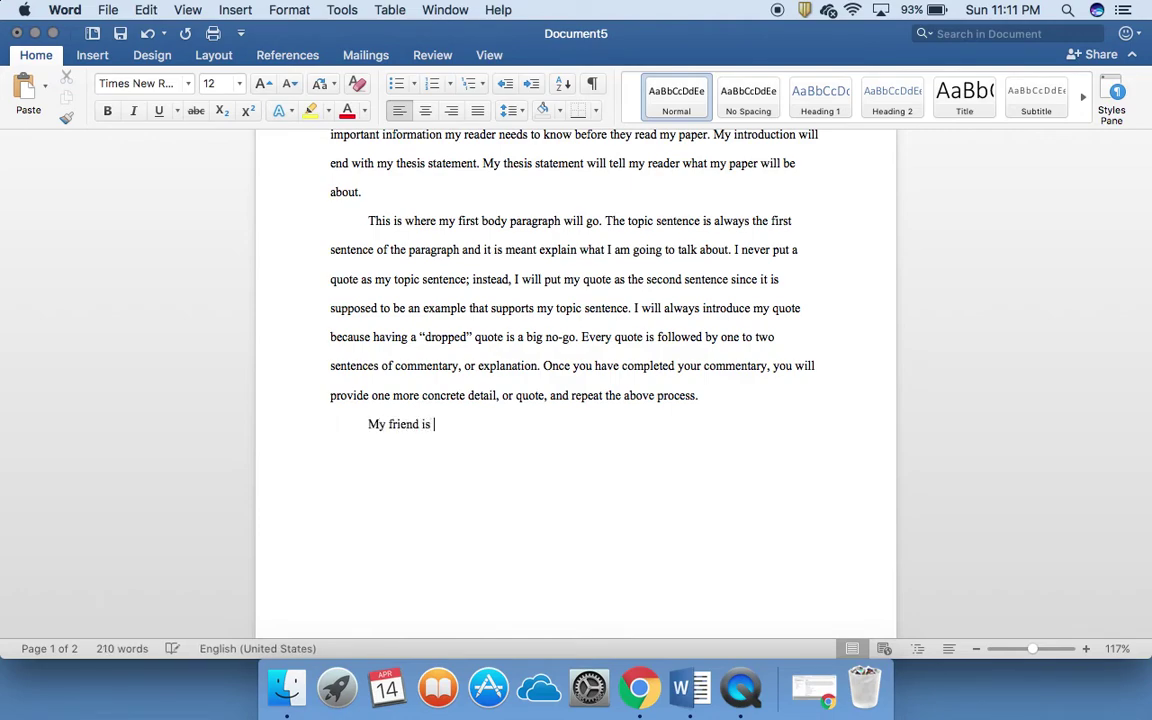
type("name Jaimes.")
Step: Fix the sentence's ending punctuation and view spelling suggestions for 'Jaimes' without applying one
key("Return")
left_click(500, 424)
key("BackSpace")
type(".")
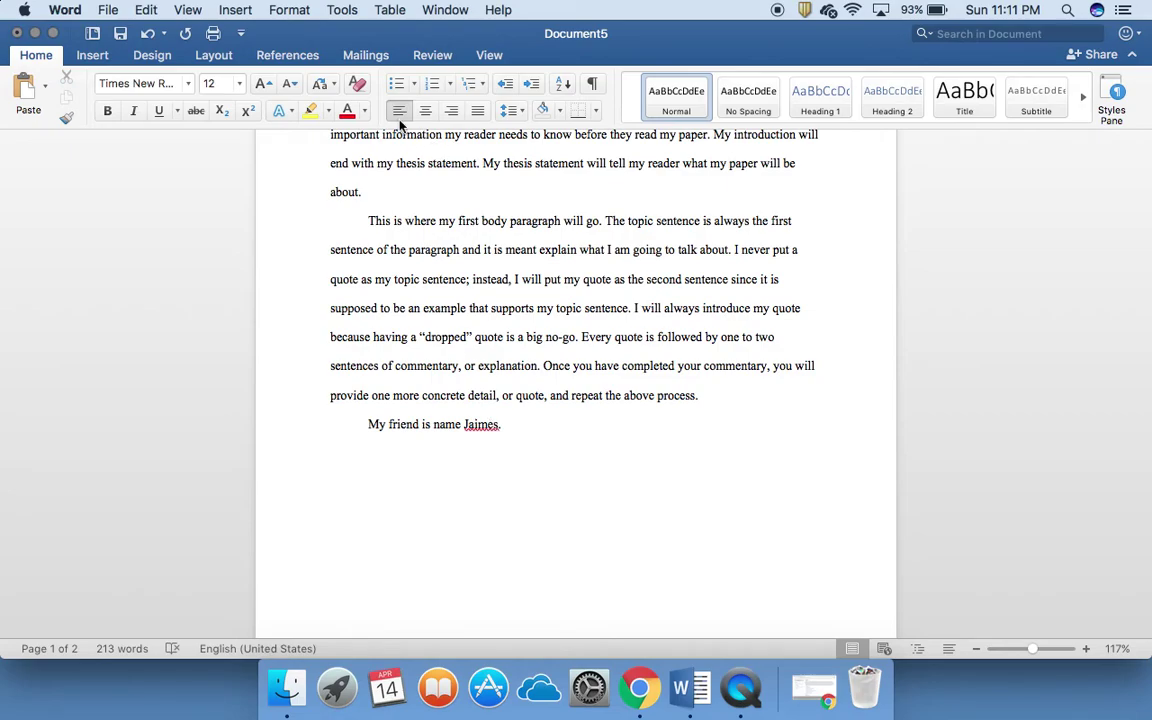
right_click(488, 430)
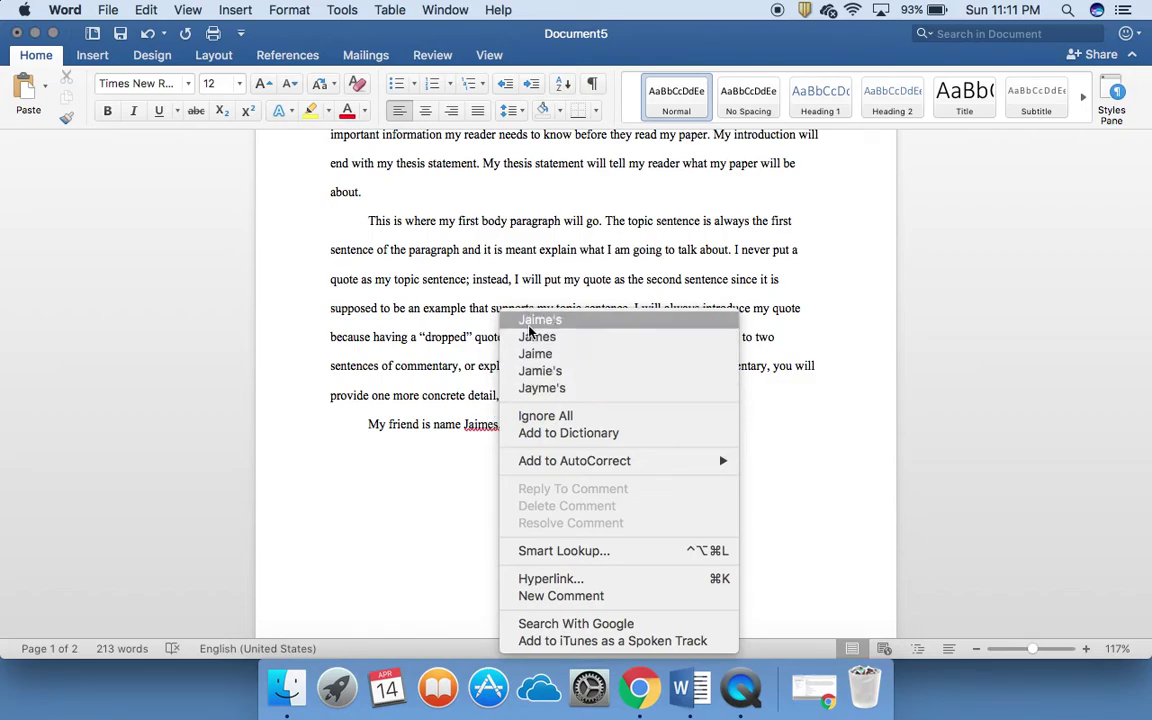
left_click(452, 490)
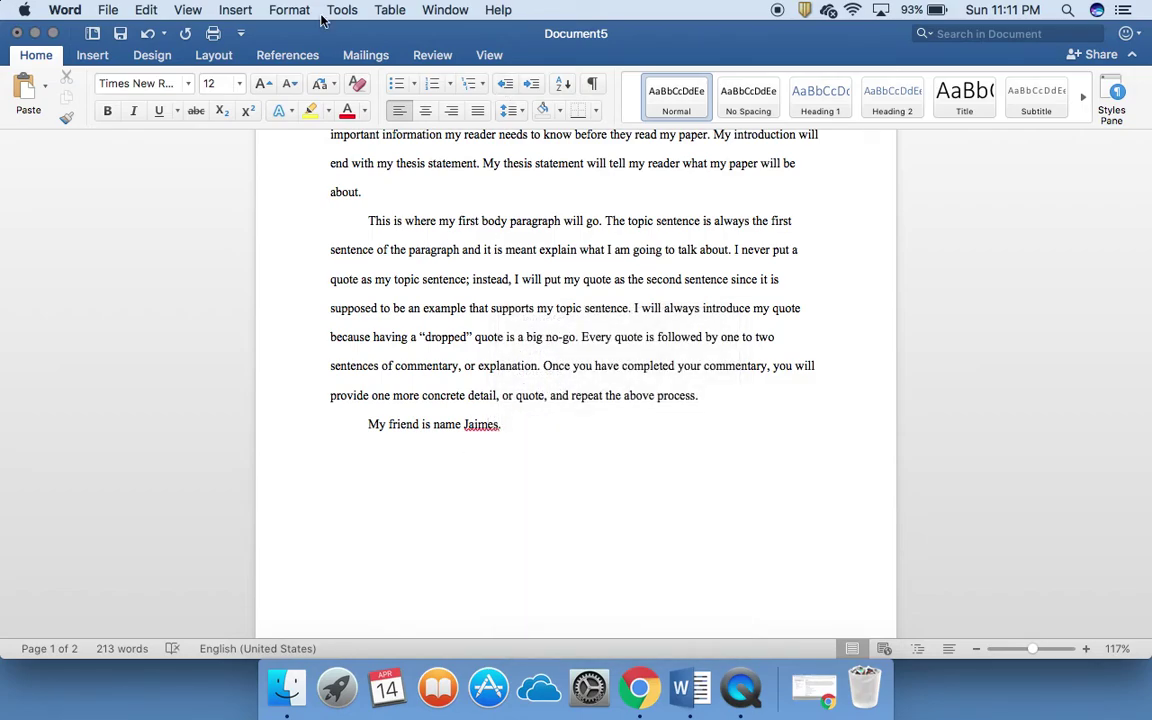
Step: Run Spelling and Grammar from the Tools menu, changing 'Jaimes' to the suggested 'James'
left_click(336, 11)
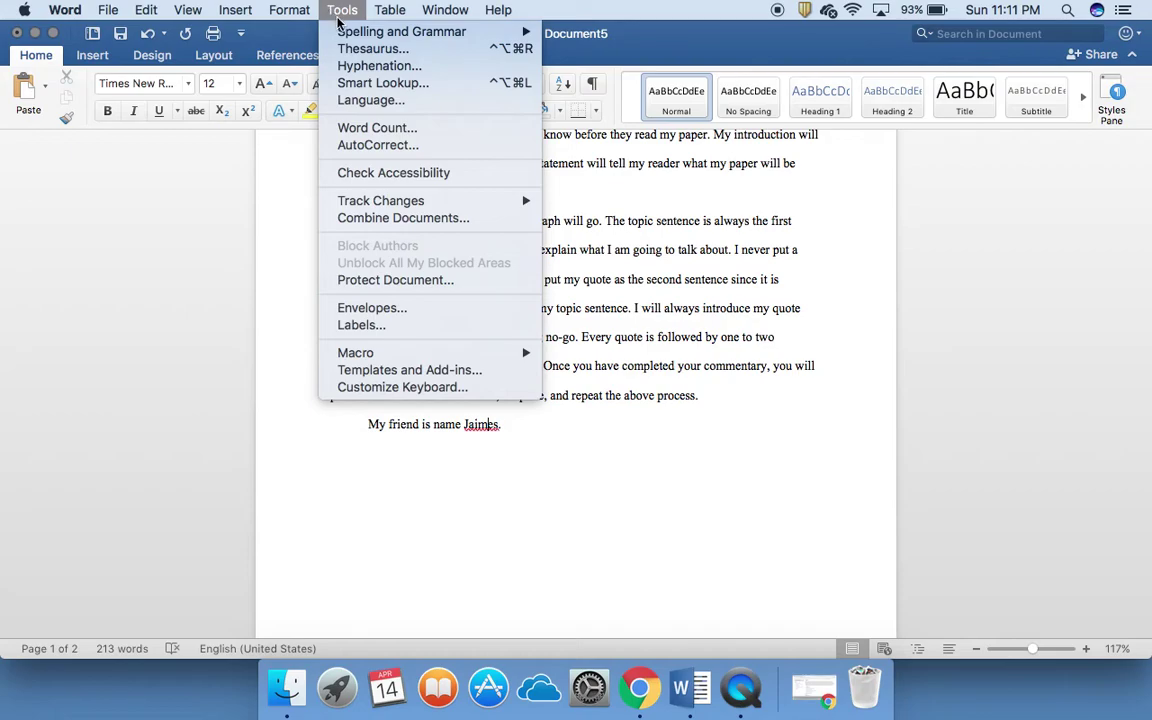
mouse_move(335, 31)
left_click(600, 37)
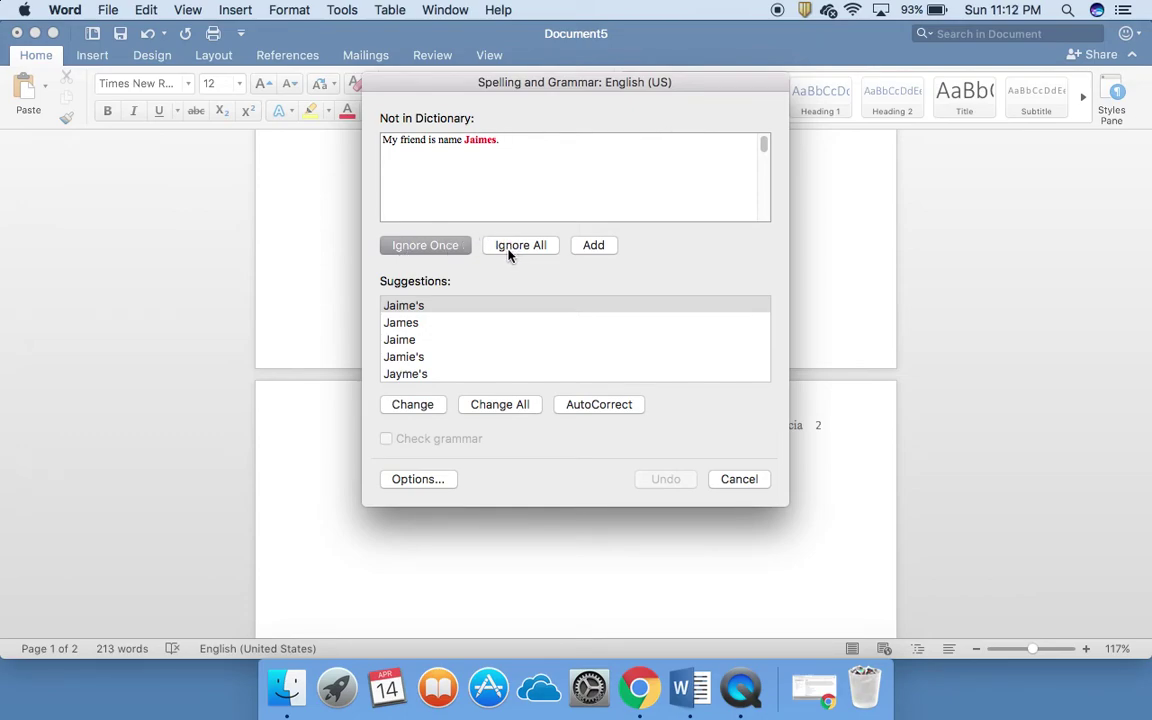
left_click(410, 323)
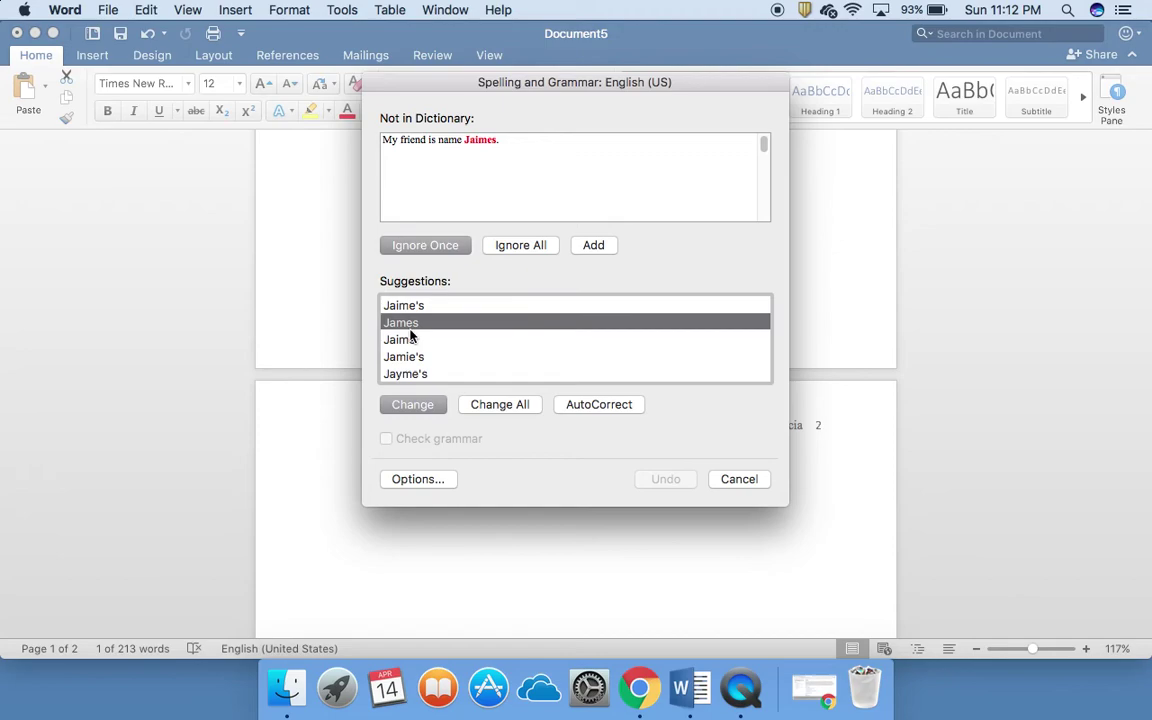
left_click(413, 411)
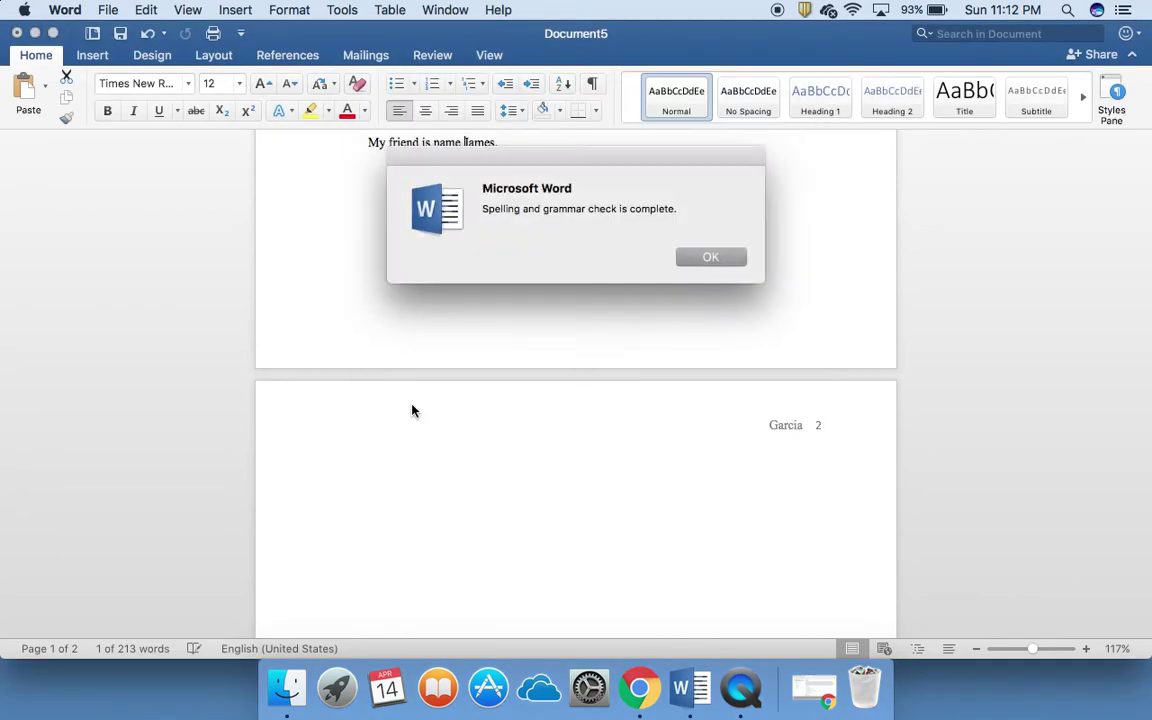
left_click(711, 258)
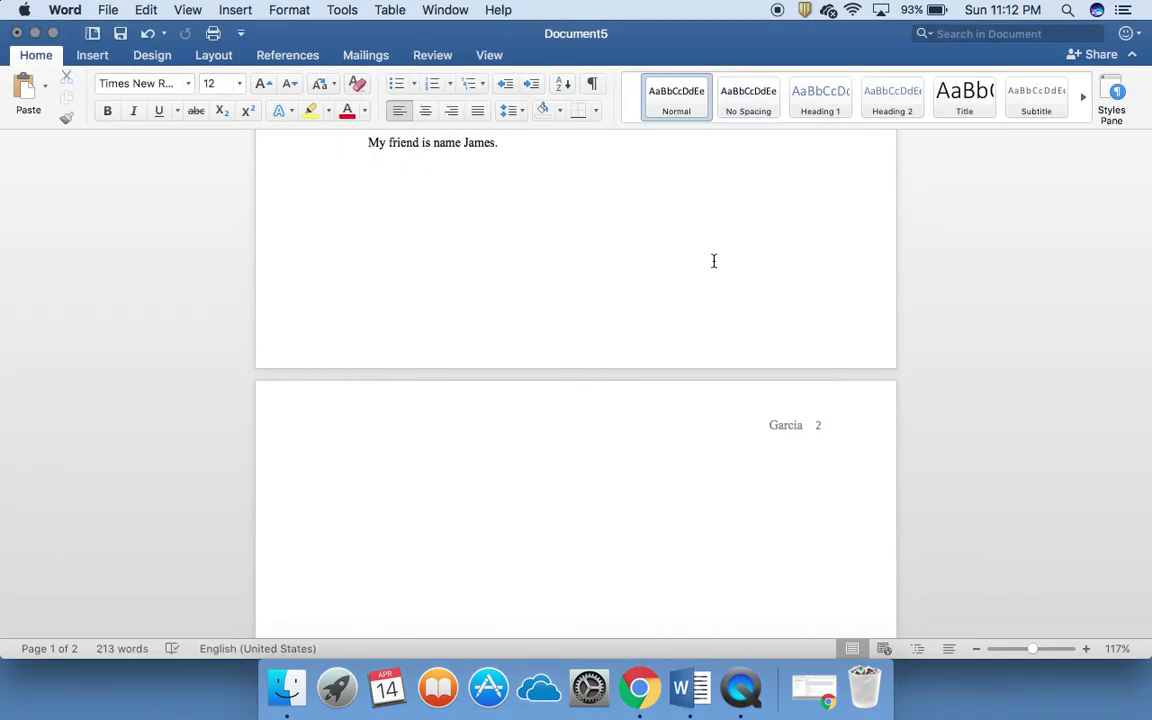
scroll(712, 259, "up", 5)
scroll(713, 260, "up", 5)
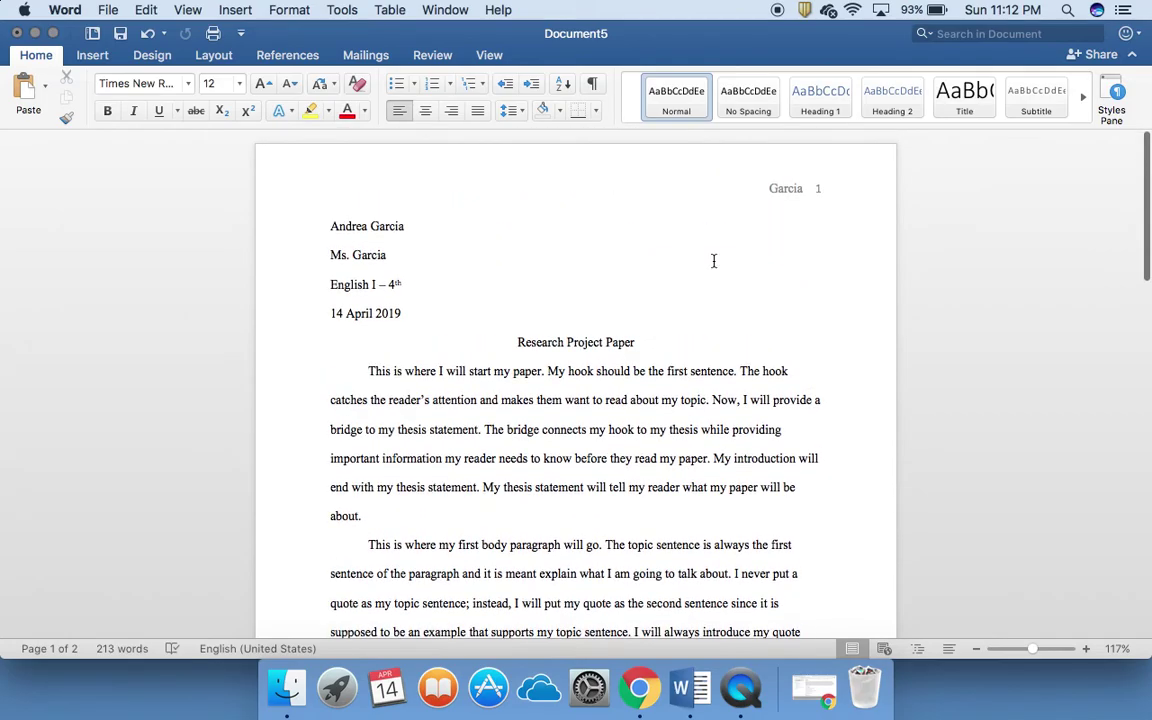
Step: Save the paper to the Desktop as the Word document 'MLA Paper' using Save As
scroll(713, 260, "down", 3)
scroll(713, 260, "up", 3)
scroll(713, 260, "down", 4)
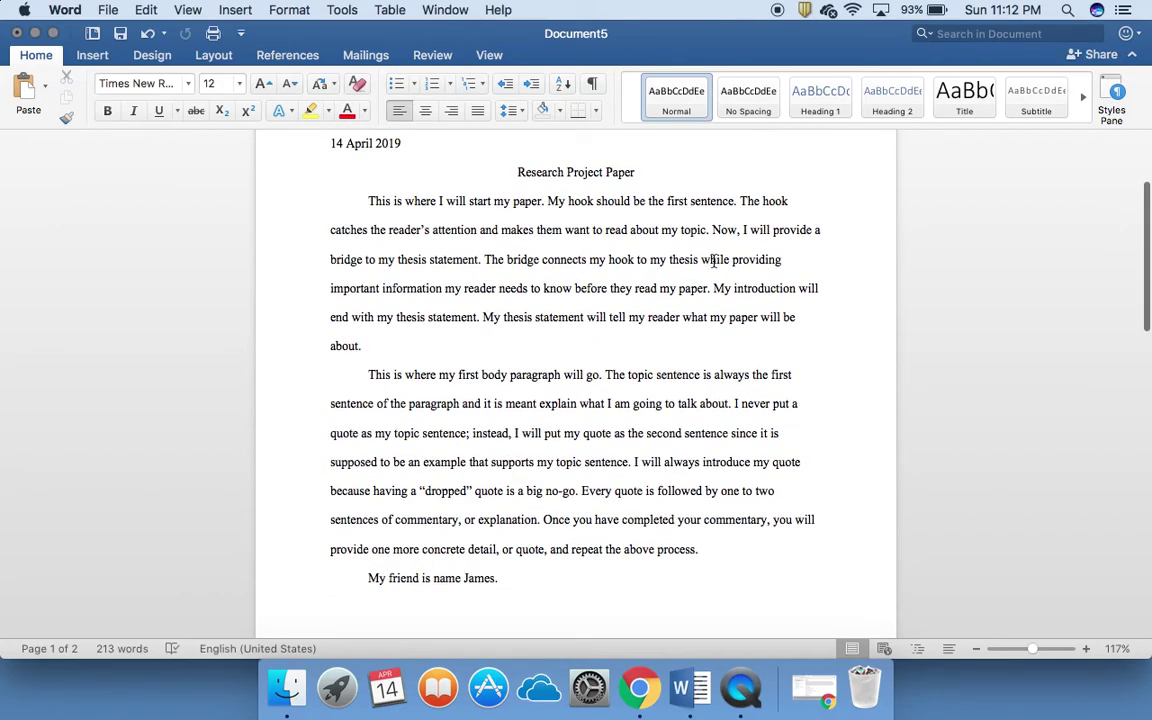
scroll(714, 262, "up", 5)
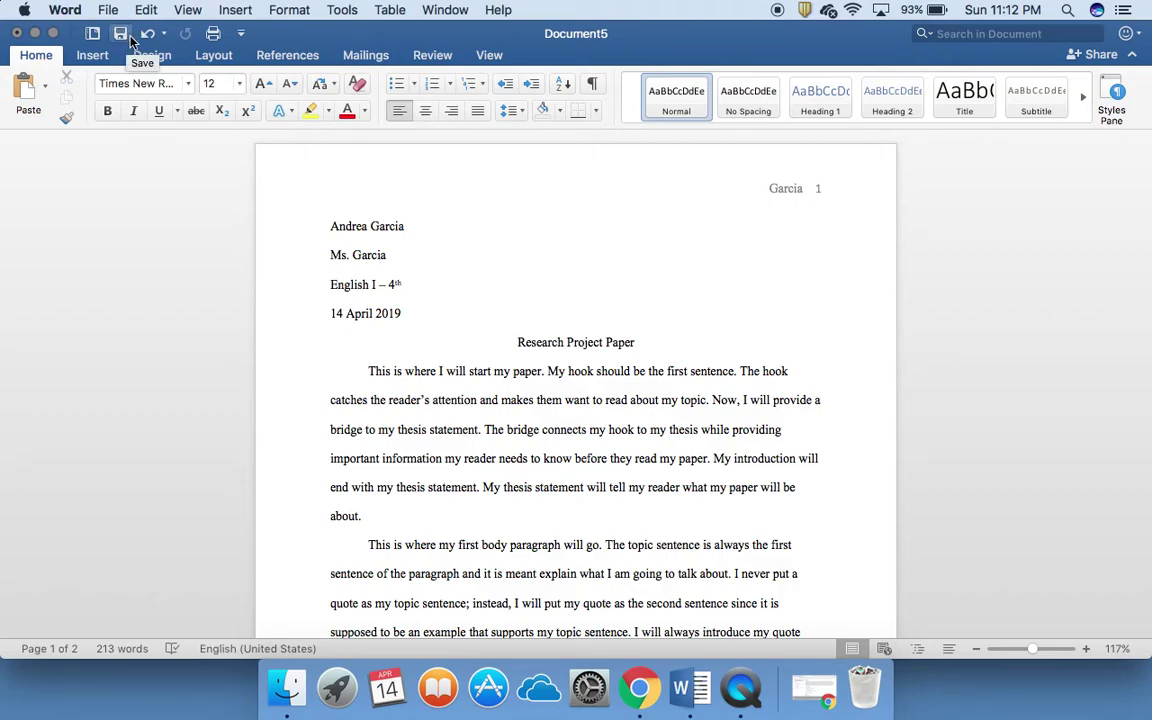
left_click(107, 12)
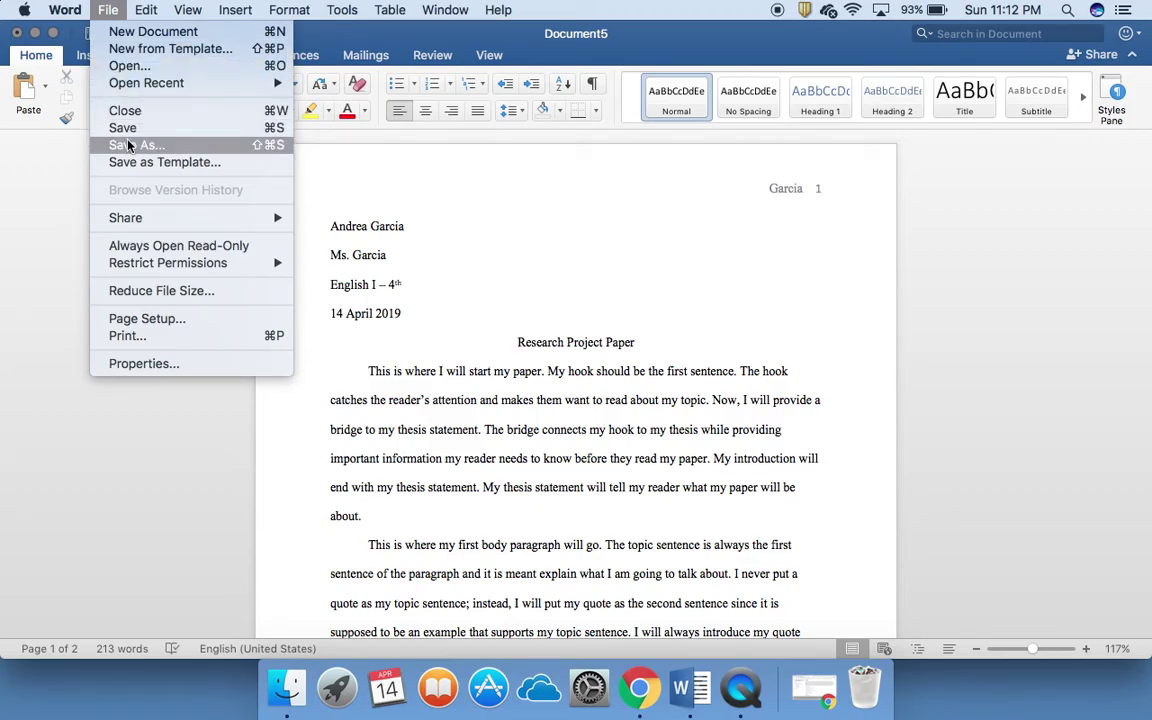
left_click(125, 128)
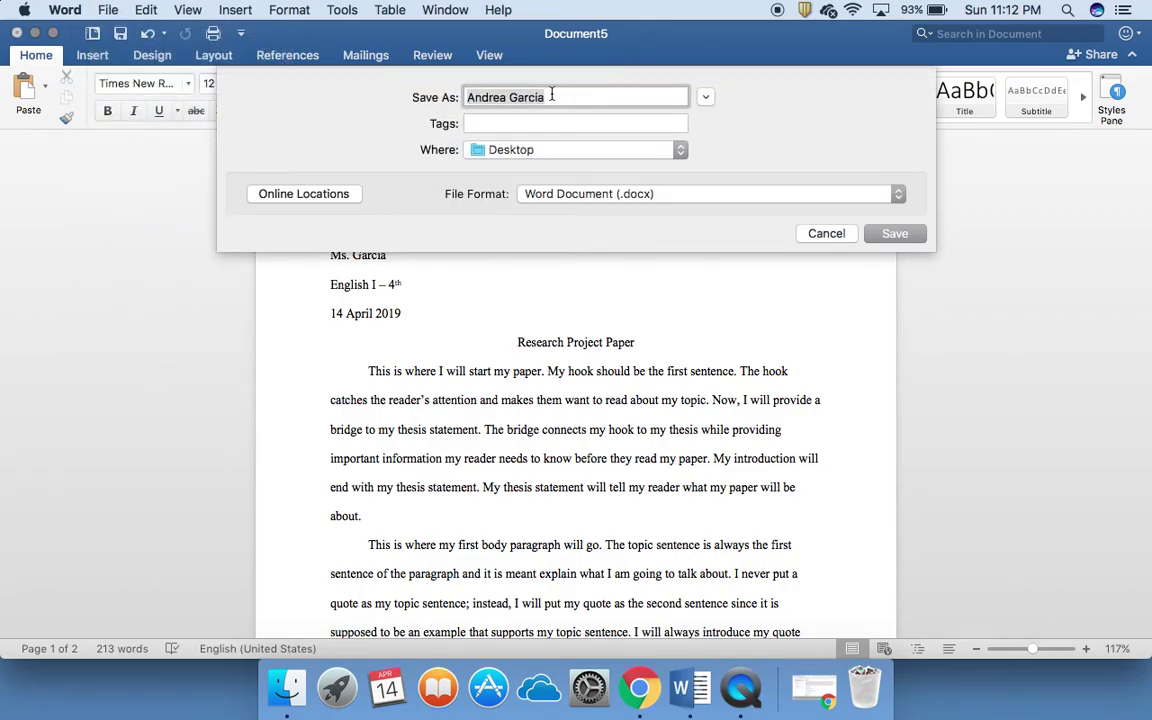
type("MLA Paper")
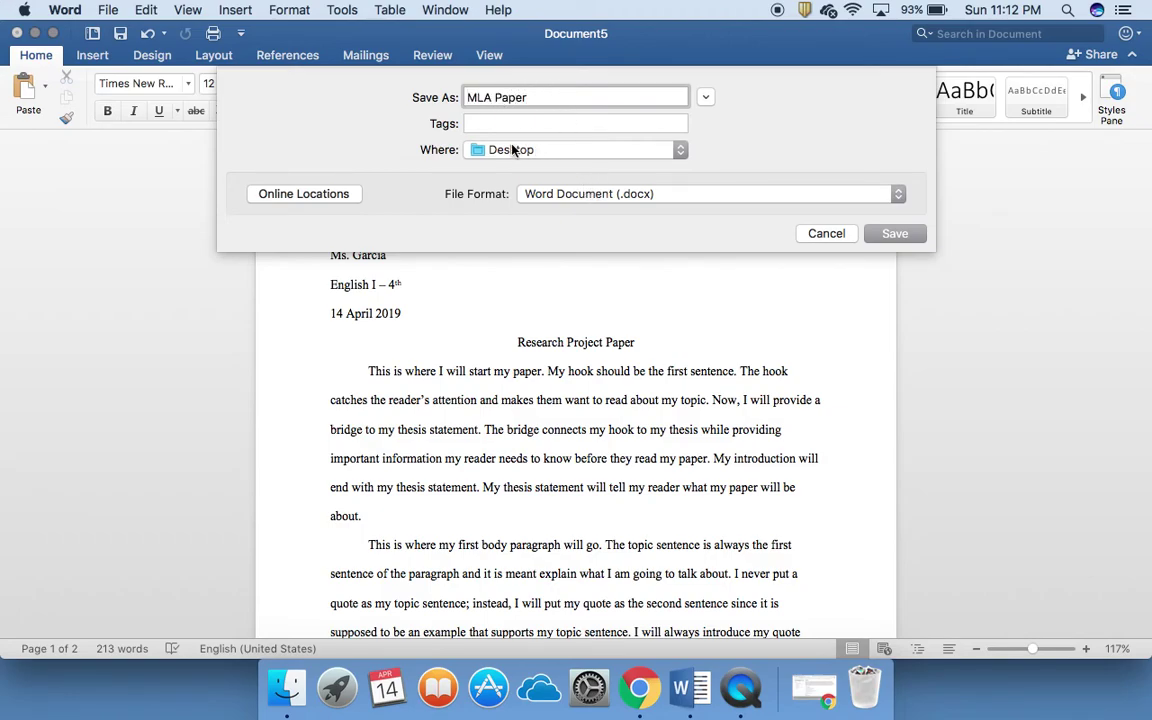
left_click(498, 148)
left_click(498, 150)
left_click(884, 236)
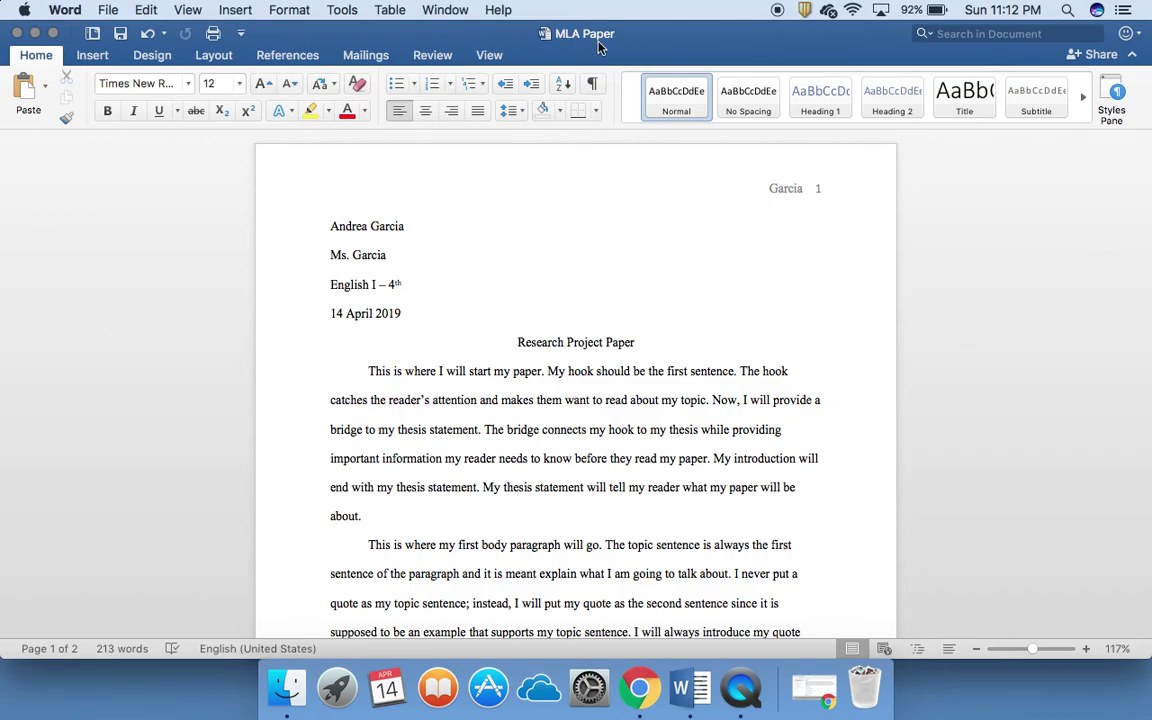
scroll(337, 318, "down", 3)
scroll(337, 318, "down", 10)
scroll(337, 318, "up", 3)
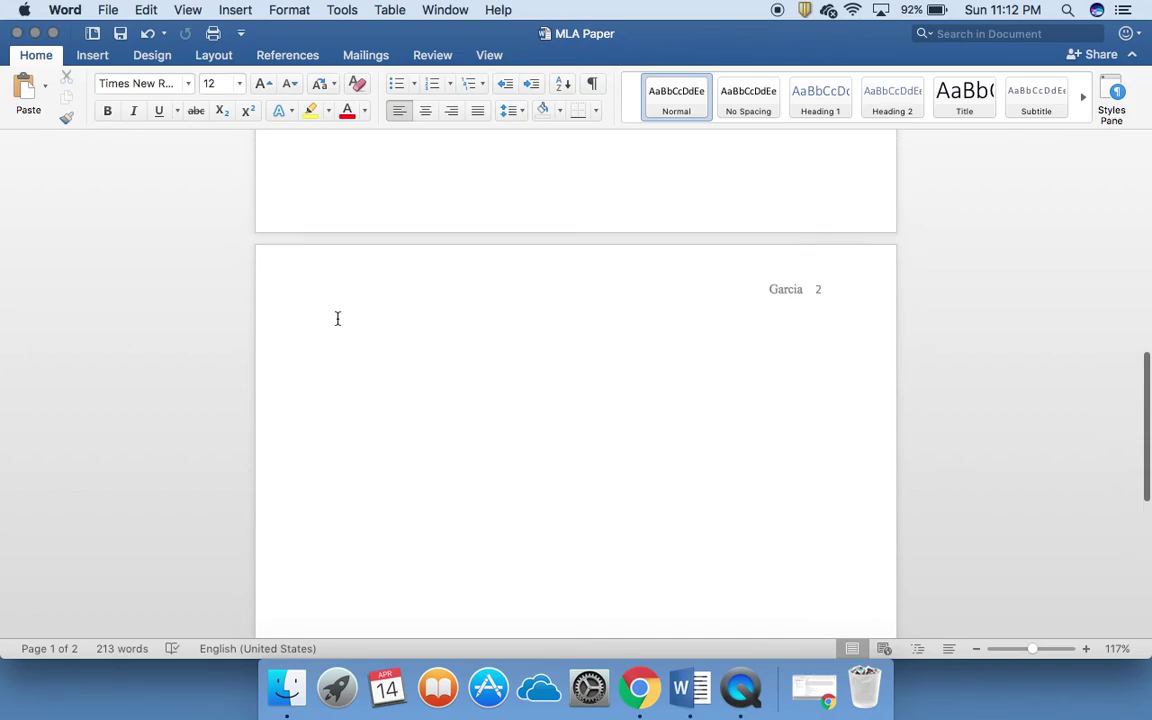
scroll(337, 318, "up", 9)
scroll(340, 318, "up", 3)
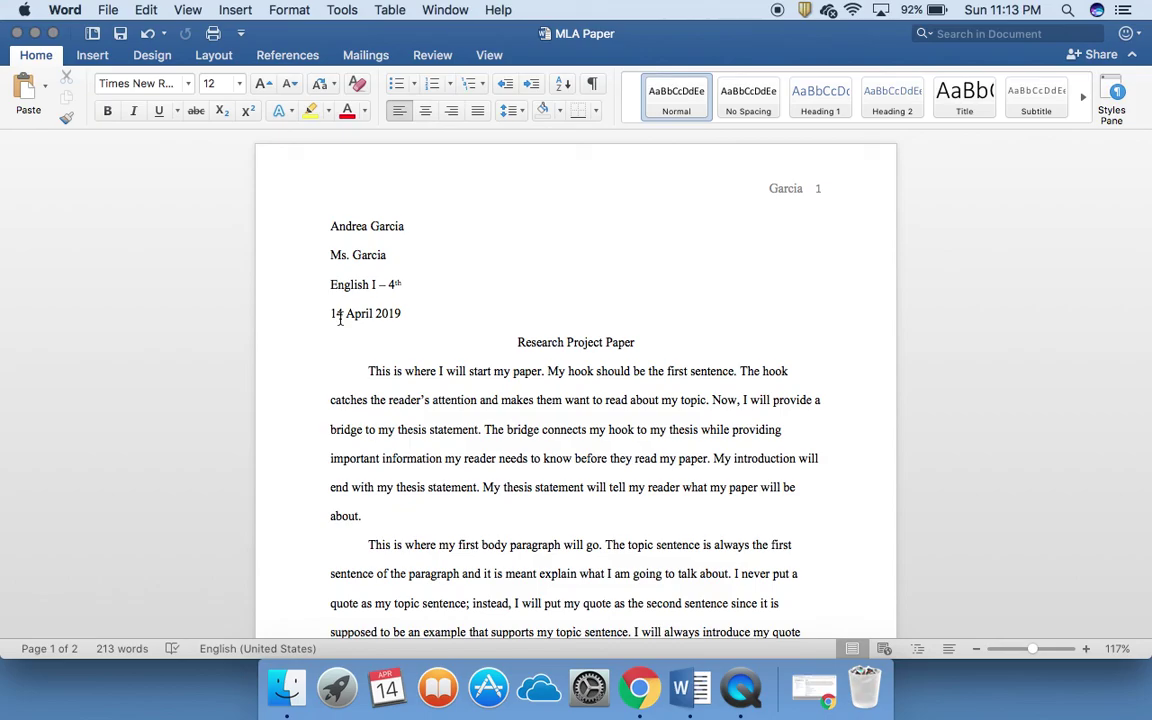
scroll(340, 318, "down", 3)
scroll(340, 318, "down", 9)
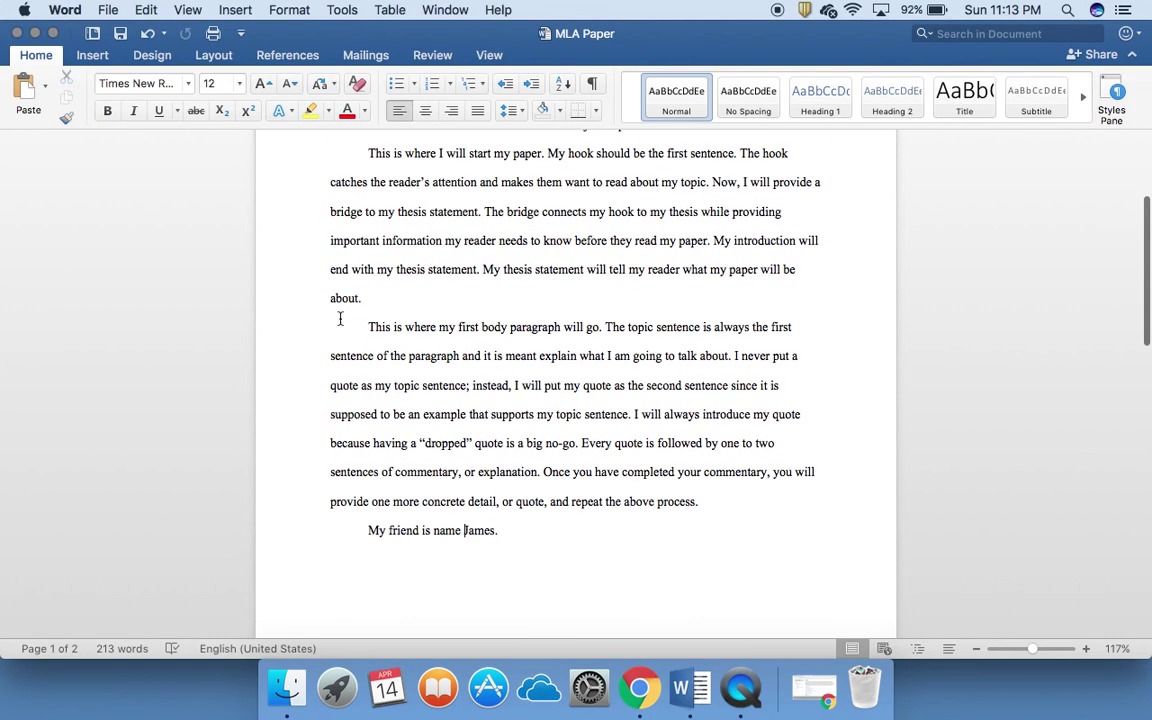
scroll(340, 318, "up", 12)
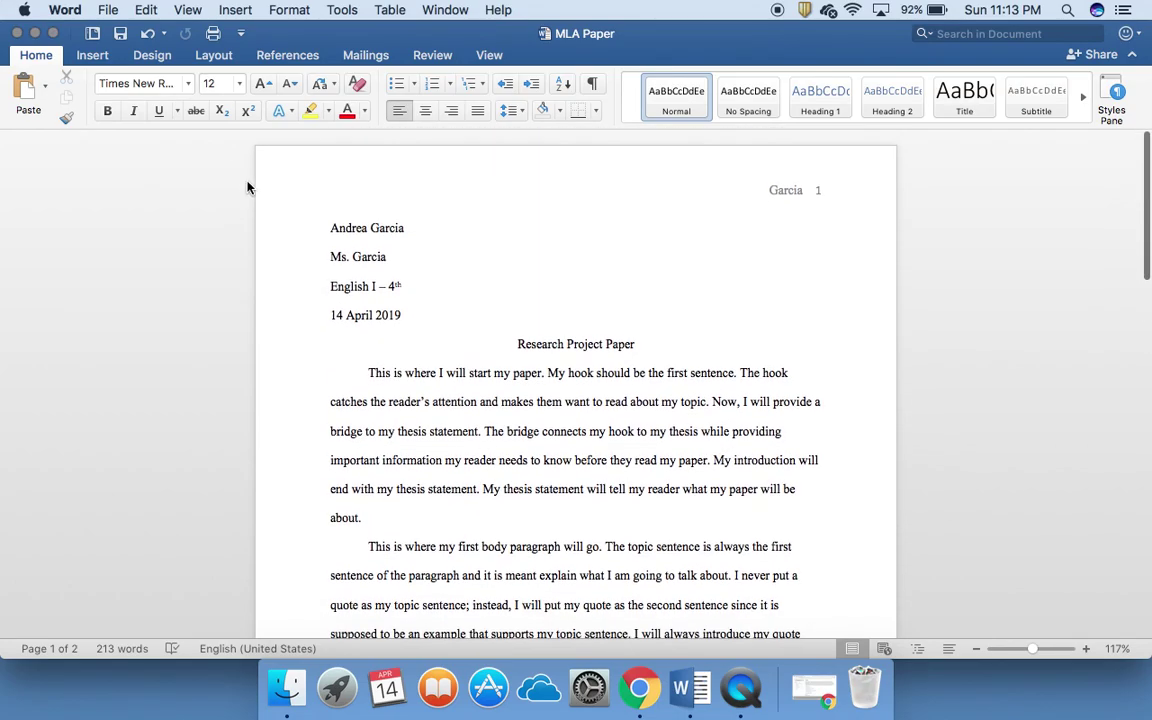